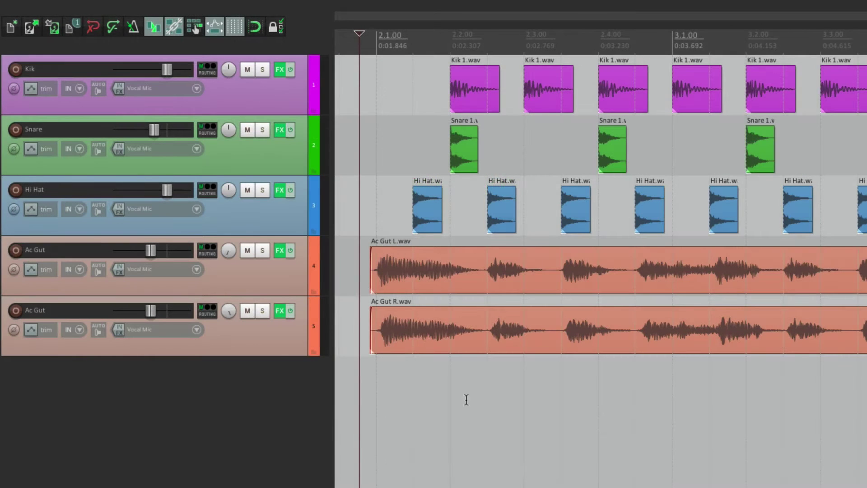
Step: Delete the Ac Gut R.wav item from the second acoustic guitar track and undo the deletion
click(469, 332)
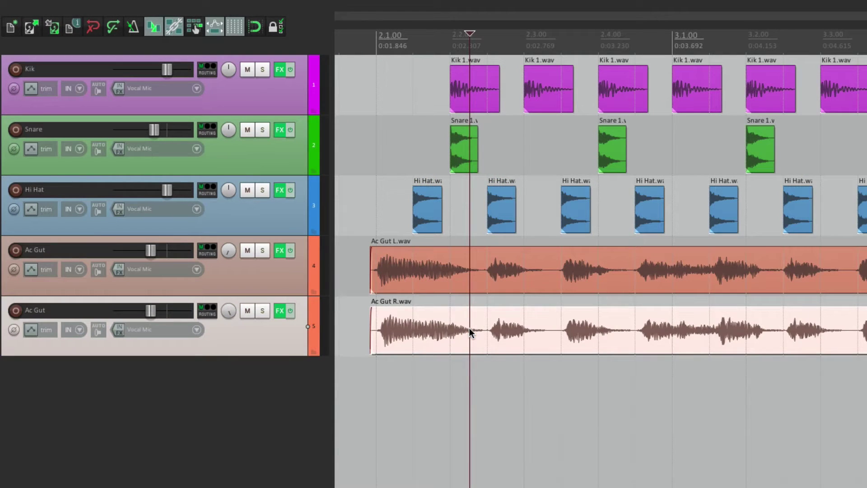
key(Delete)
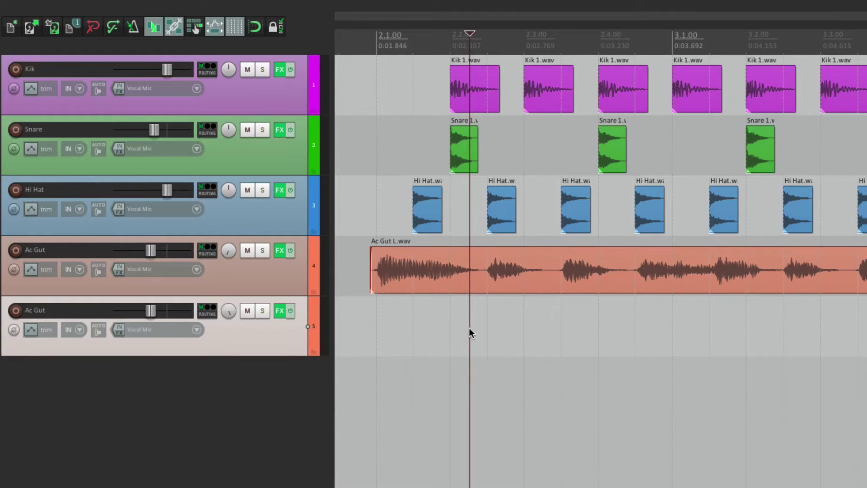
key(ctrl+z)
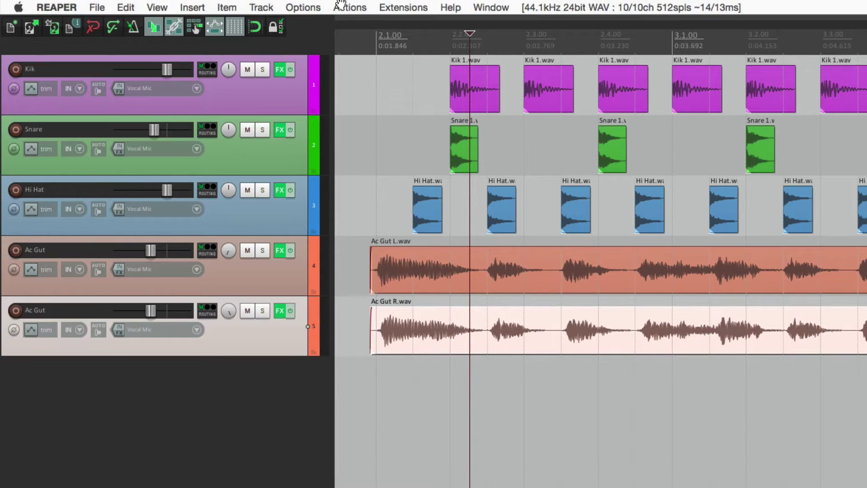
Step: Open the action list and dock it along the left side of the project beside the tracks
click(342, 7)
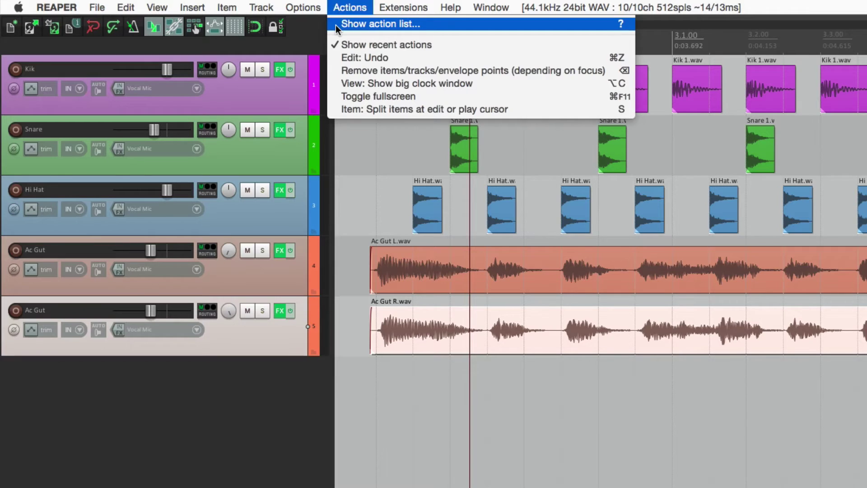
click(573, 24)
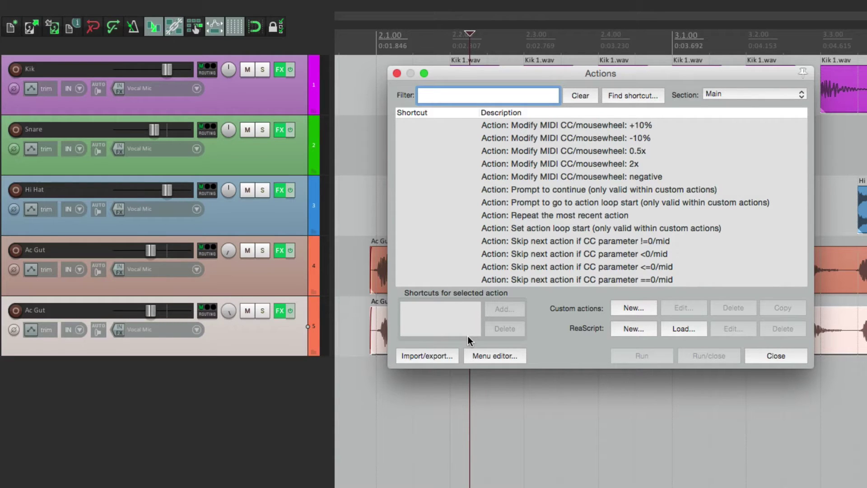
right_click(563, 335)
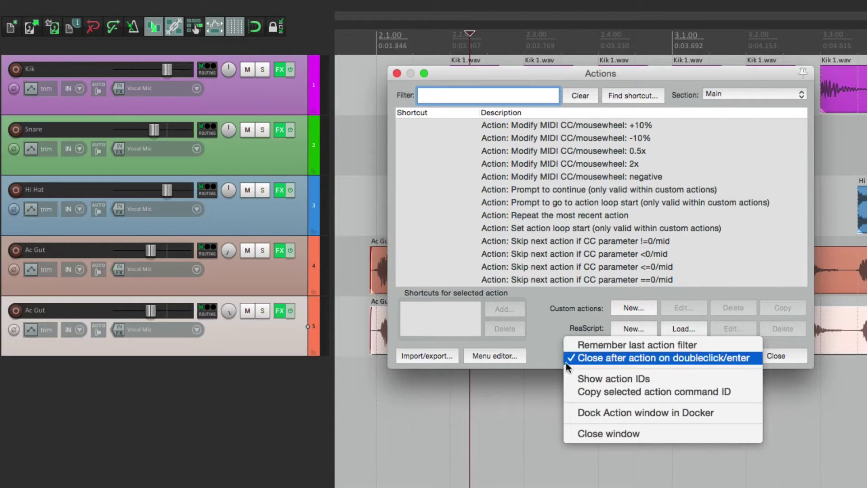
click(570, 413)
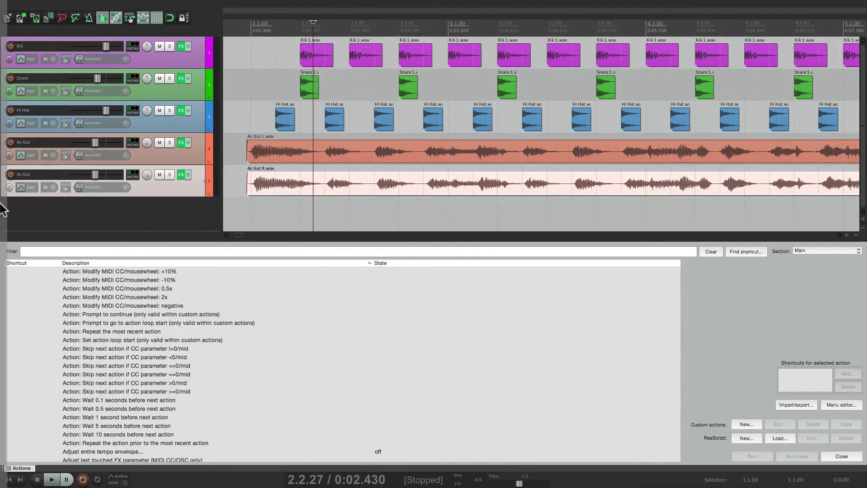
drag(2, 210, 2, 213)
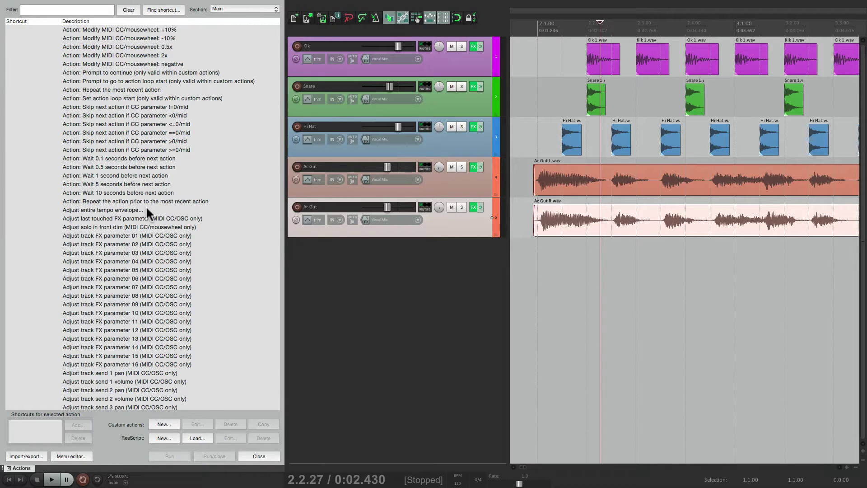
mouse_move(163, 4)
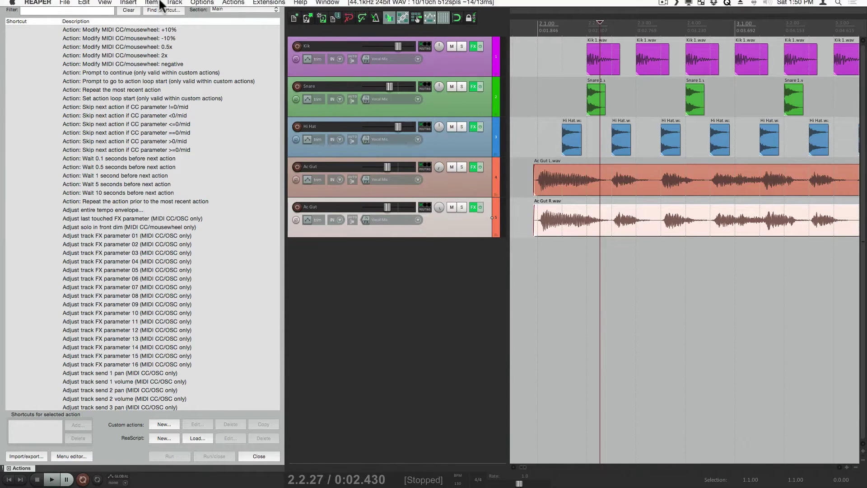
click(105, 5)
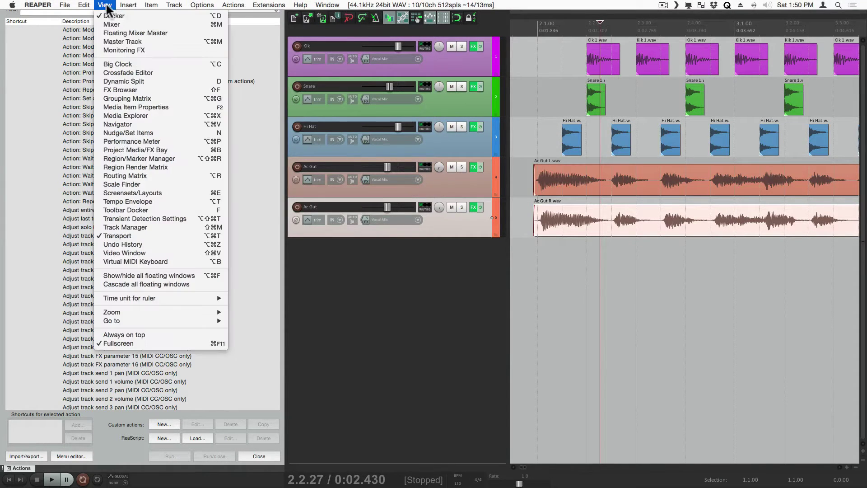
click(96, 62)
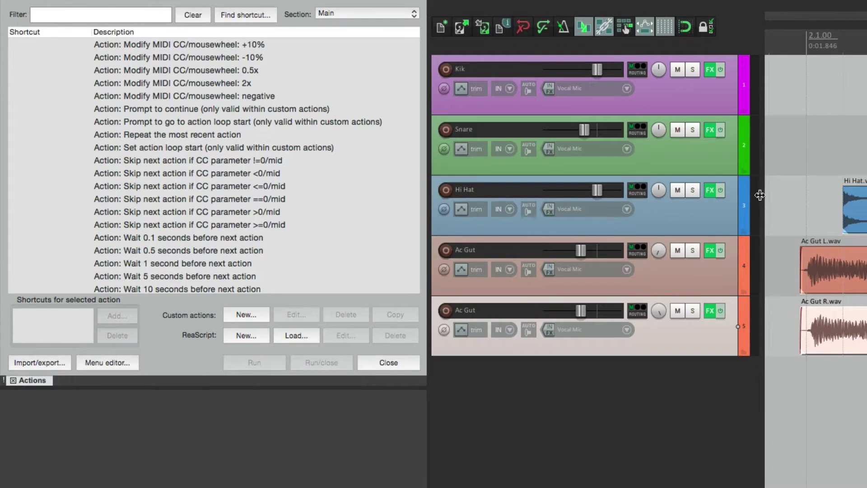
Step: Collapse the track controls to widen the arrange area, and move the edit cursor ahead of bar 2 with no item selected
drag(760, 195, 411, 197)
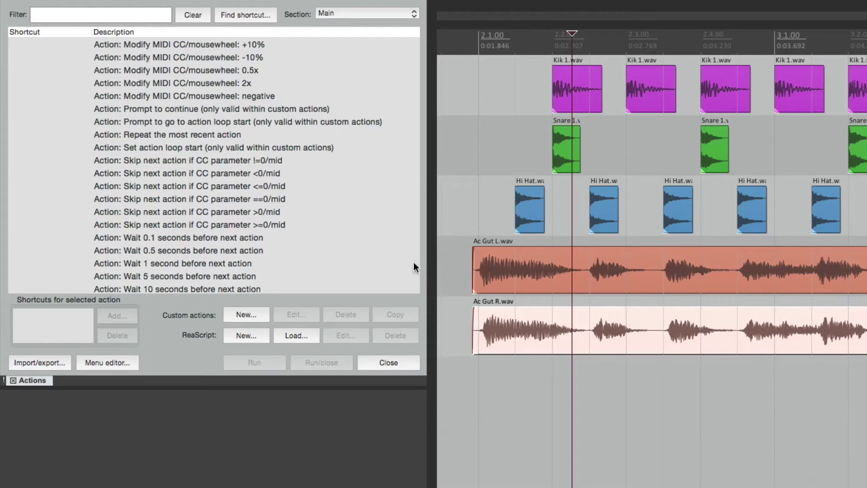
click(453, 263)
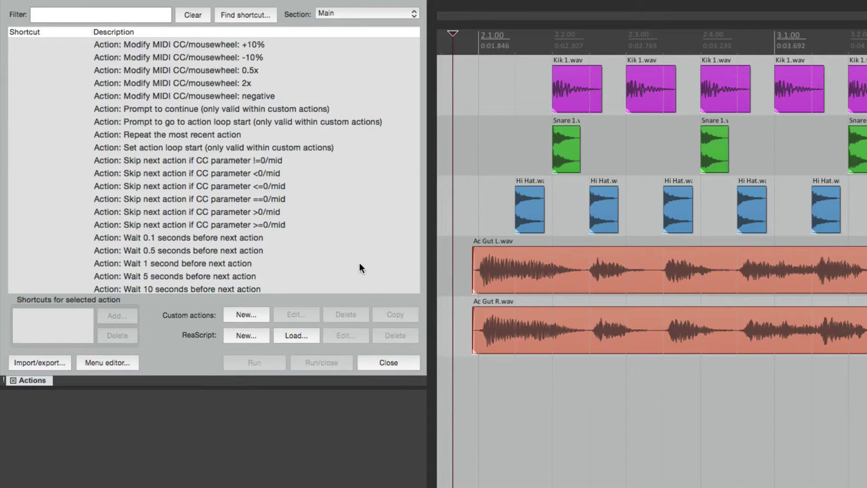
Step: Find the action assigned to Backspace and select Remove items/tracks/envelope points (depending on focus)
click(258, 14)
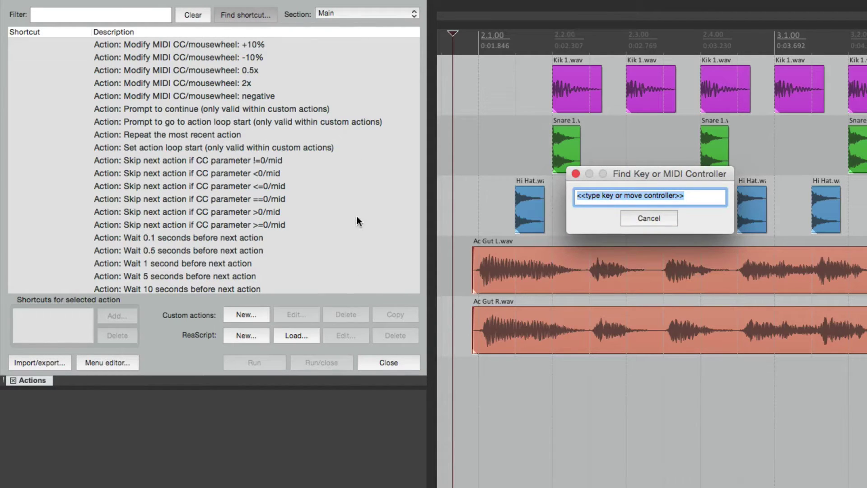
key(BackSpace)
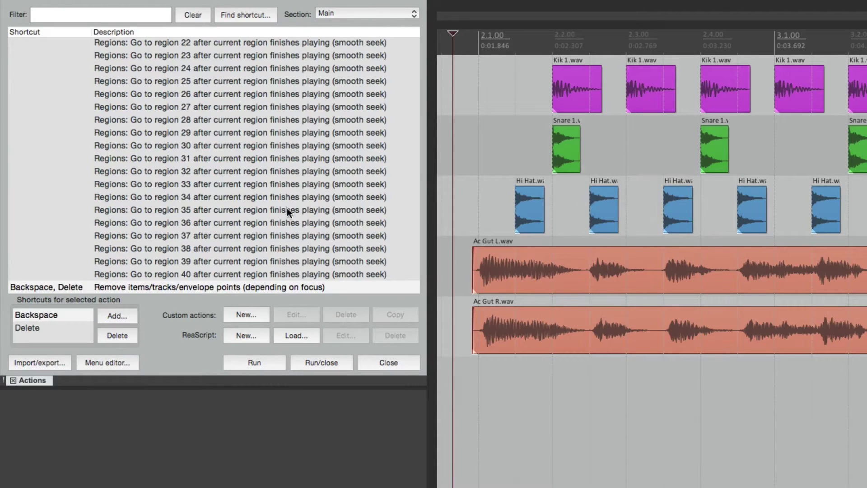
scroll(234, 198, down, 1)
scroll(234, 199, down, 3)
click(241, 180)
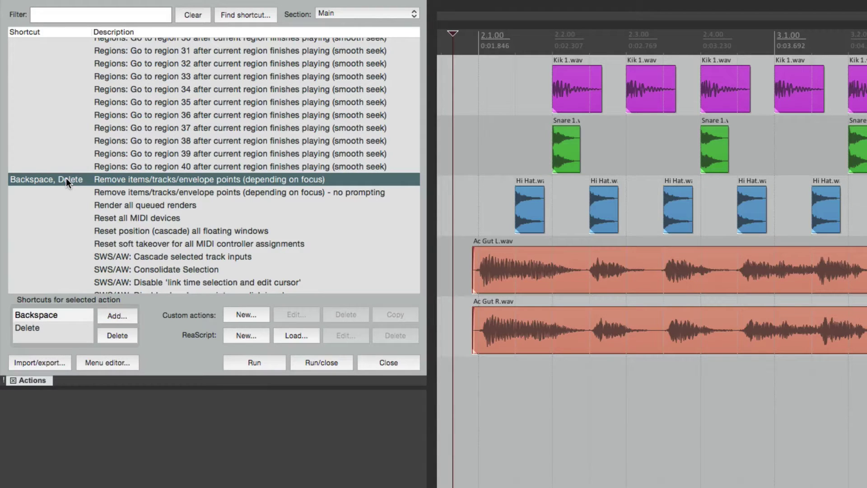
Step: Browse the actions and compare the shortcut assignments of Toggle locking and Toggle loop points linked to time selection
scroll(193, 174, up, 15)
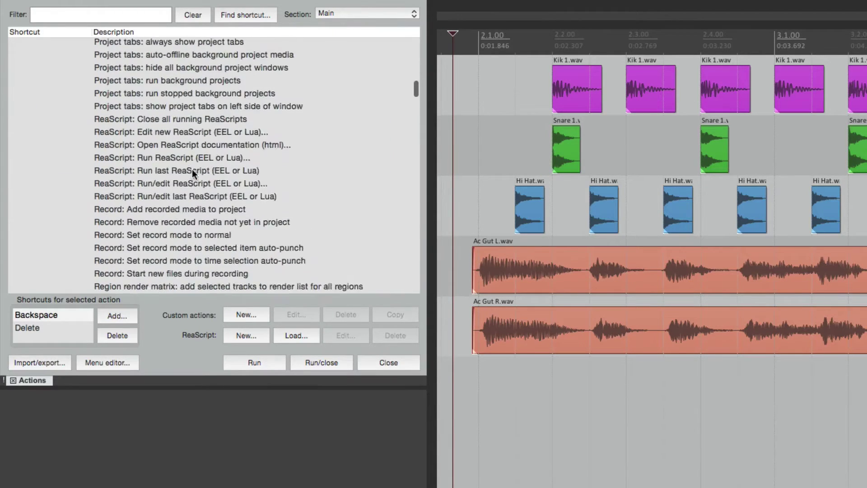
scroll(193, 174, up, 10)
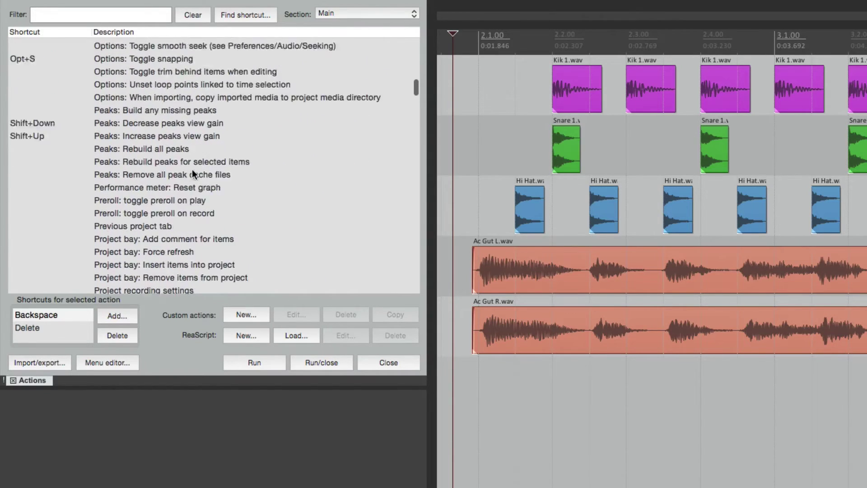
scroll(192, 171, up, 1)
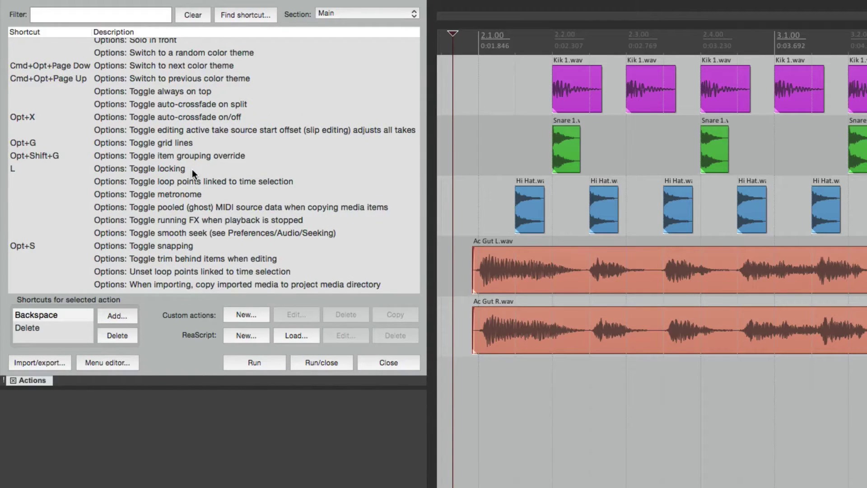
click(123, 167)
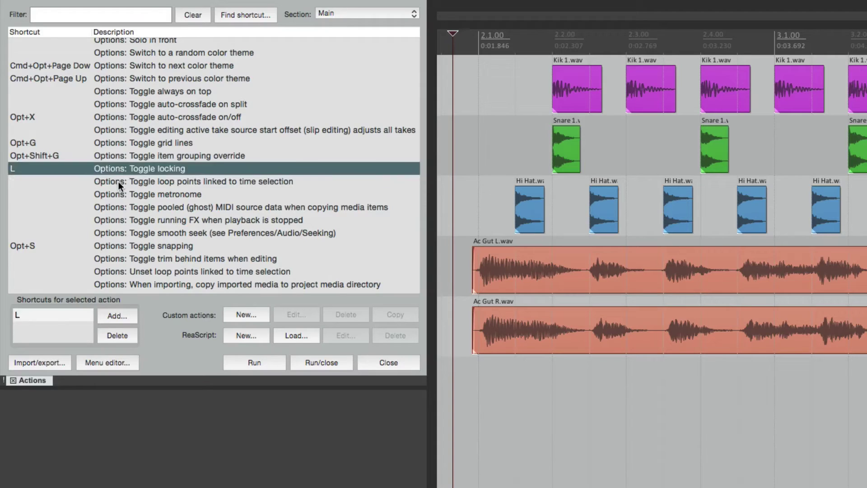
click(118, 181)
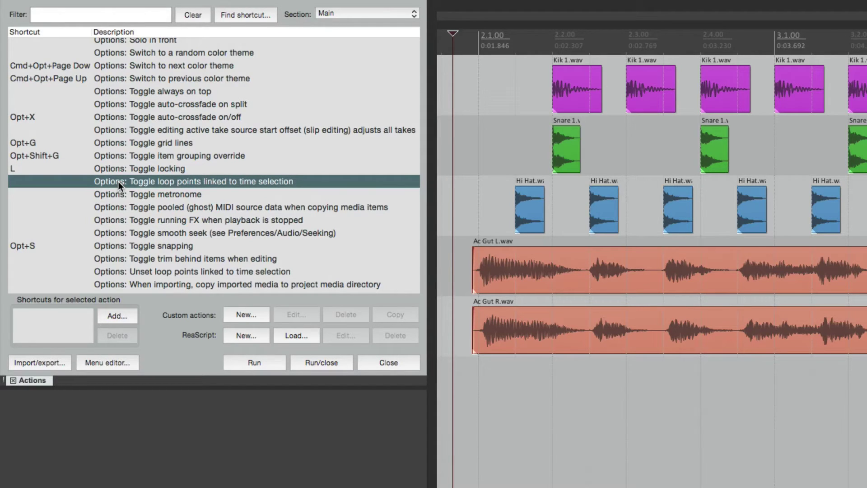
click(119, 167)
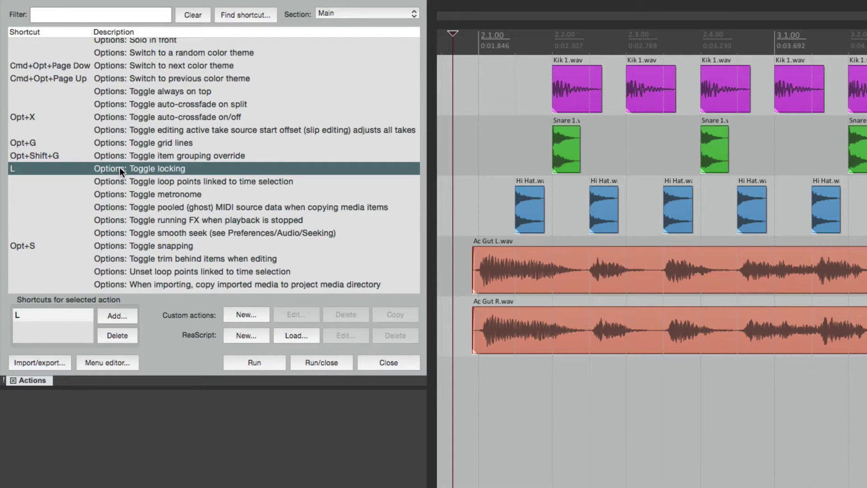
Step: Filter the actions by "zoom" and check the shortcuts of Restore next zoom level and Adjust horizontal zoom
click(146, 20)
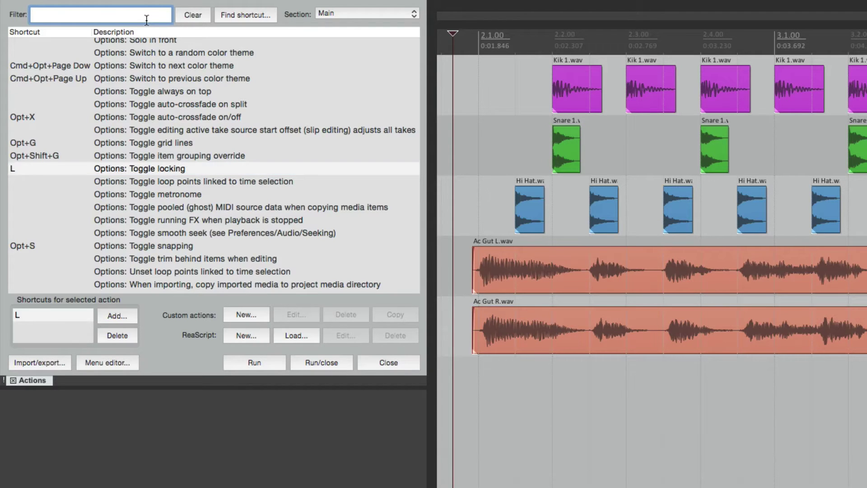
text(zoom)
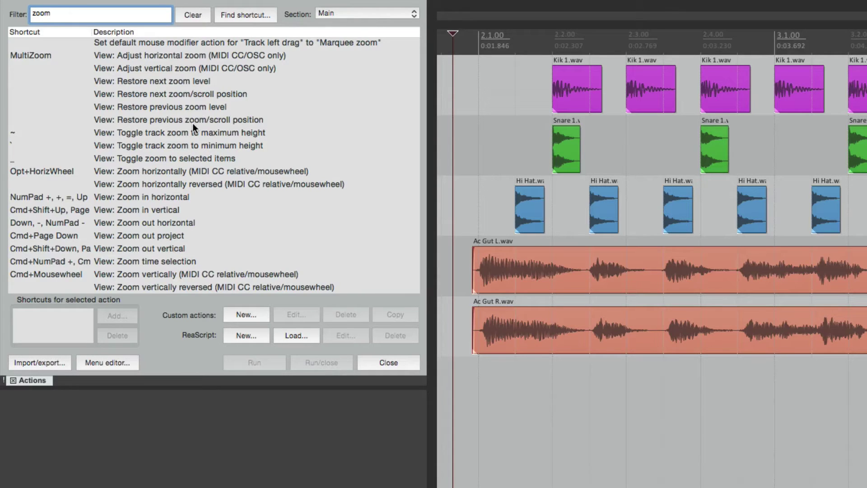
click(208, 150)
click(218, 83)
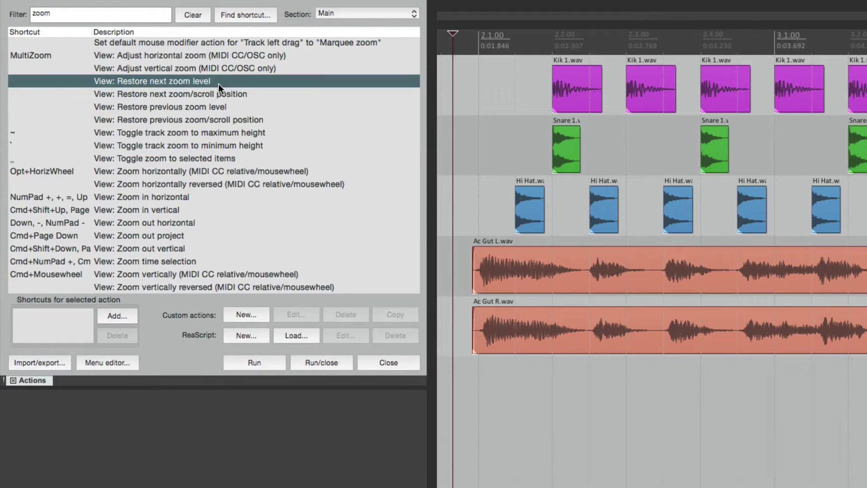
click(202, 55)
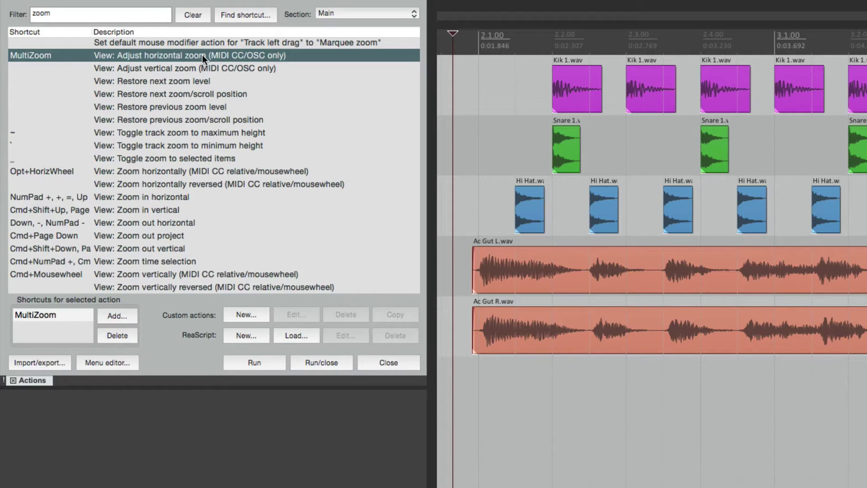
Step: Filter the actions by "trim" and select Item edit: Trim left edge of item to edit cursor
click(151, 18)
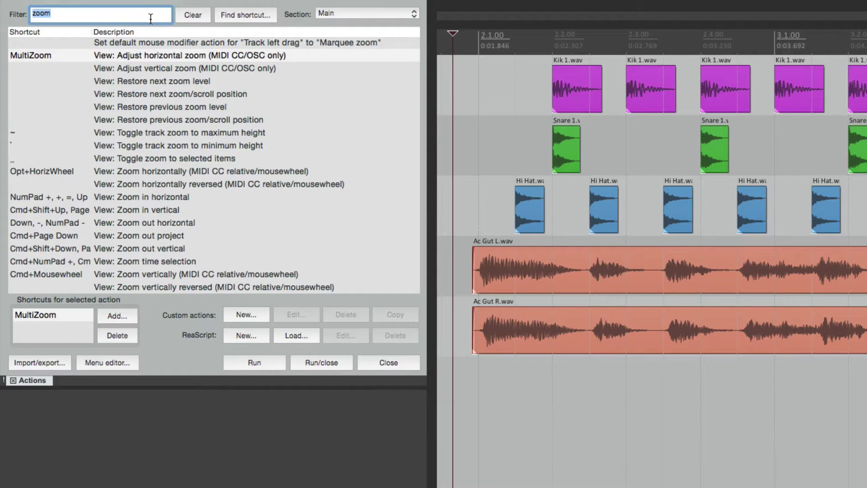
text(trim)
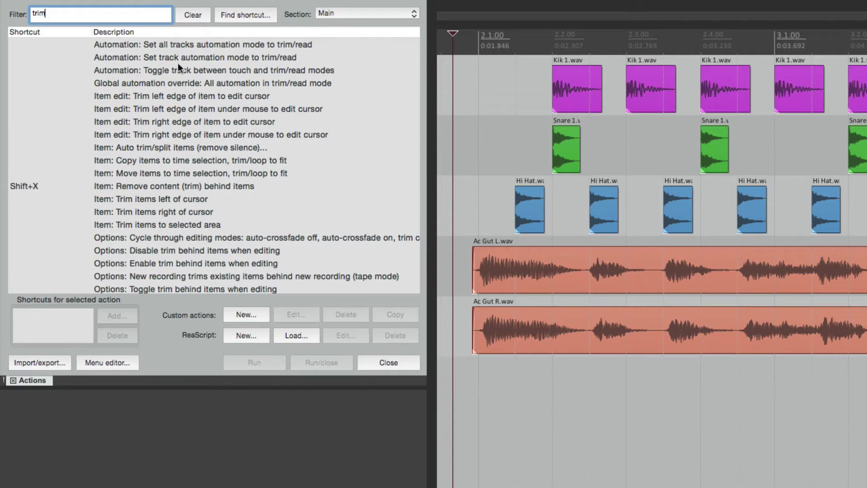
click(187, 99)
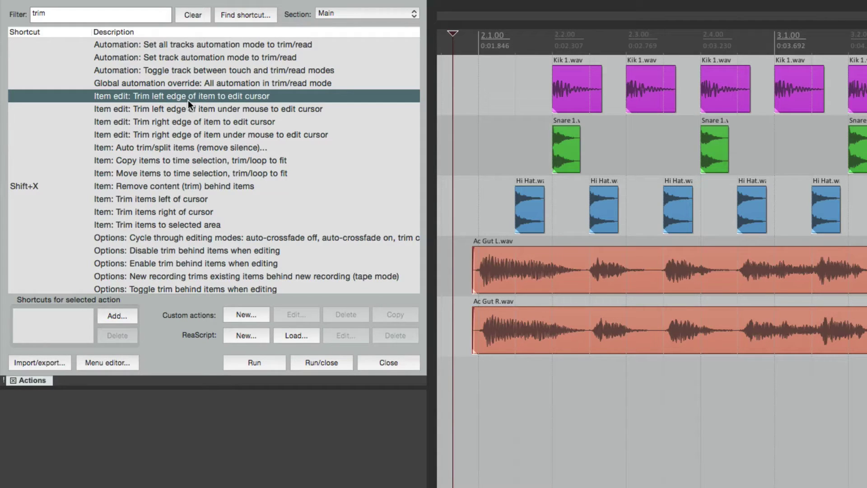
Step: Try trimming the Ac Gut L item by splitting it just after 3.2.00 and deleting the earlier part, and undo both edits
scroll(472, 292, right, 10)
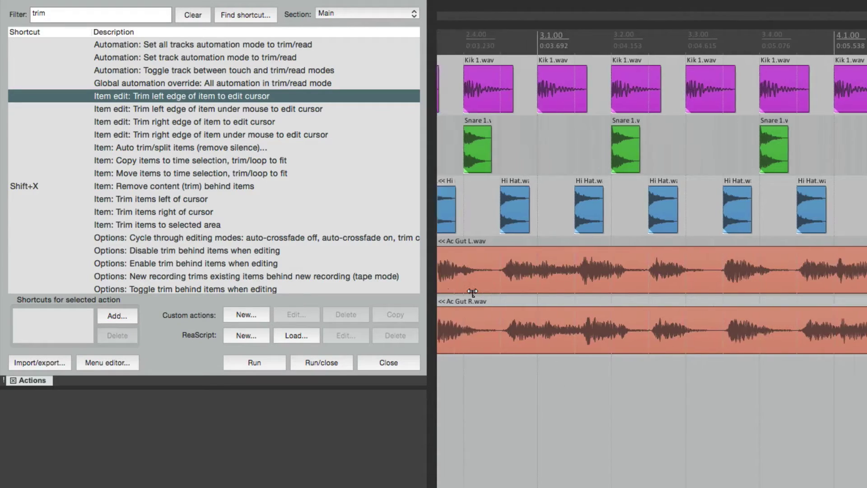
click(598, 268)
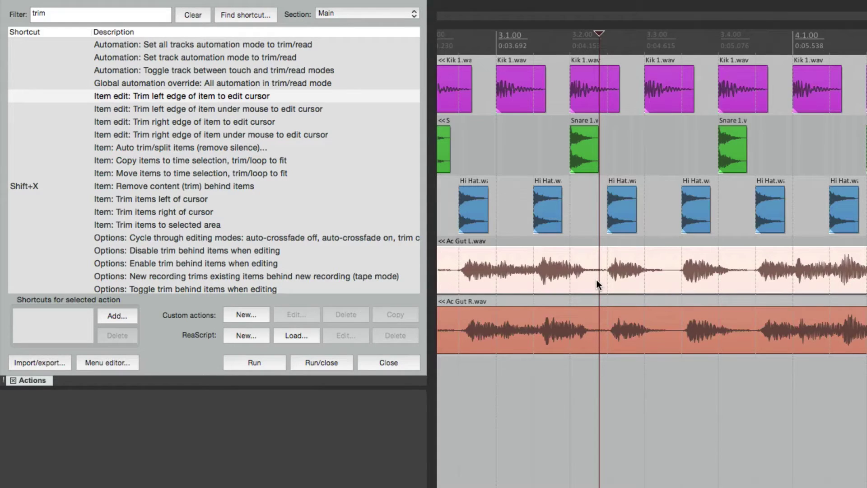
key(s)
click(559, 267)
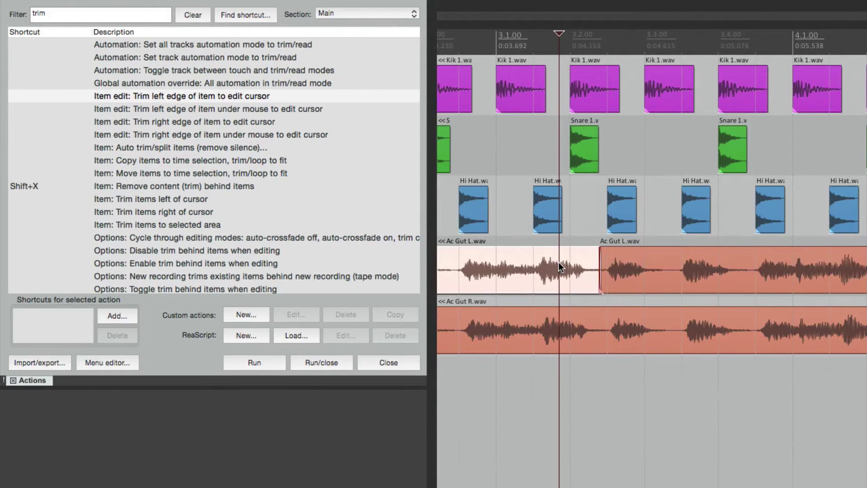
key(Delete)
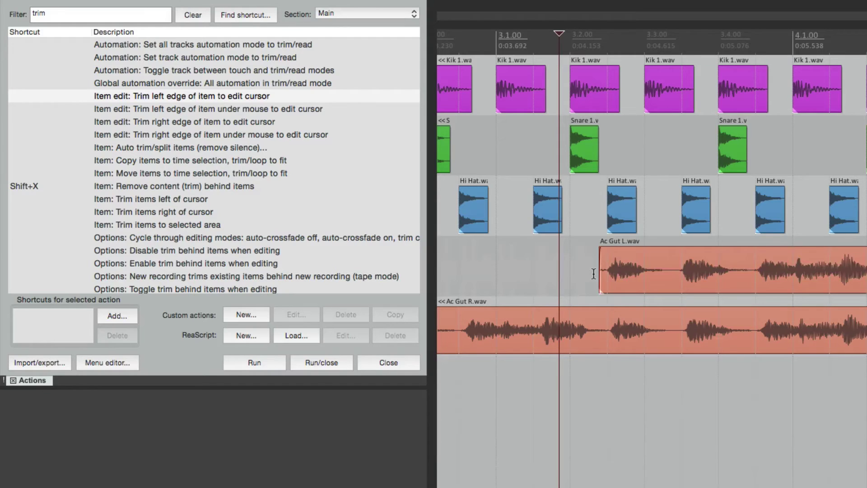
key(ctrl+z)
key(ctrl+z)
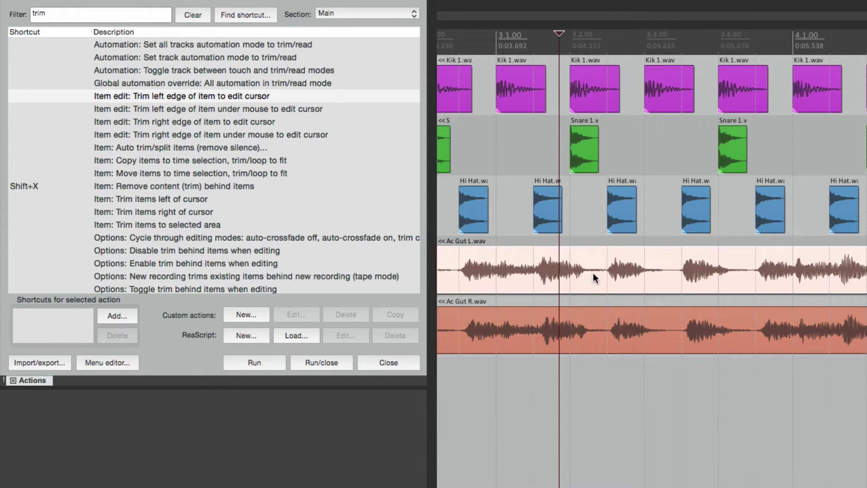
Step: Try trimming the left edge of the Ac Gut L item to just after 3.2.00 by running the trim action, and undo it
click(600, 266)
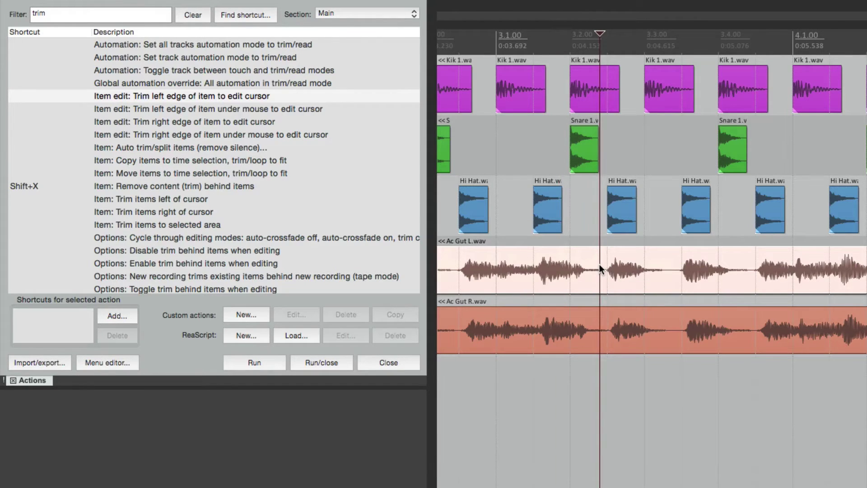
click(269, 96)
click(263, 362)
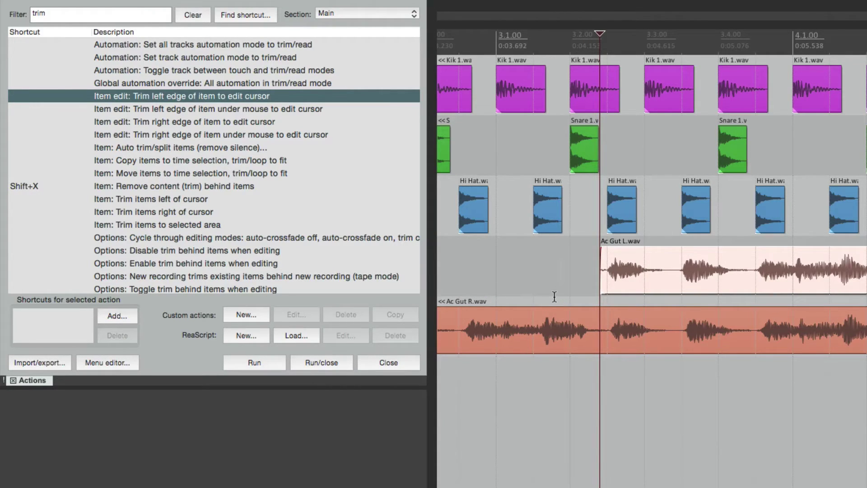
key(ctrl+z)
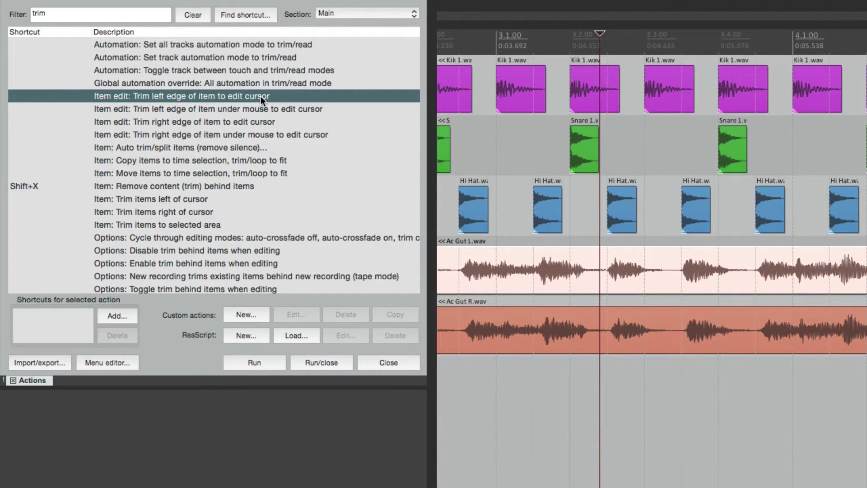
Step: Assign the shortcut Ctrl+L to the action Item edit: Trim left edge of item to edit cursor
click(127, 317)
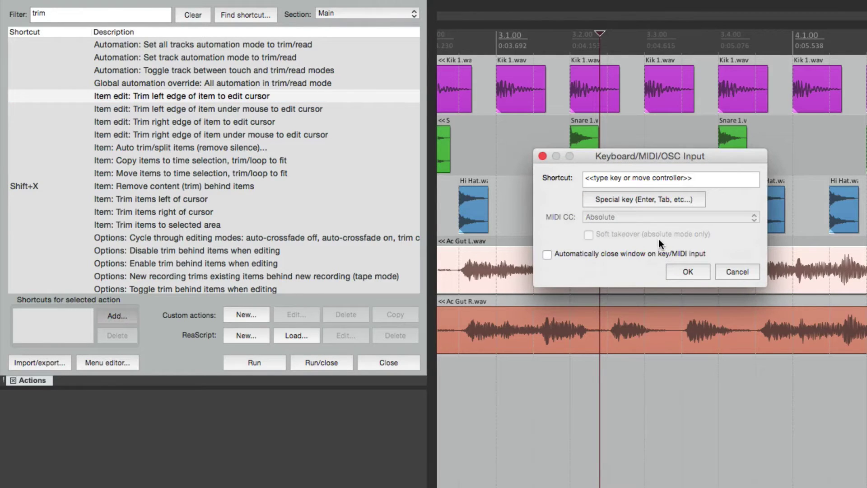
key(ctrl+l)
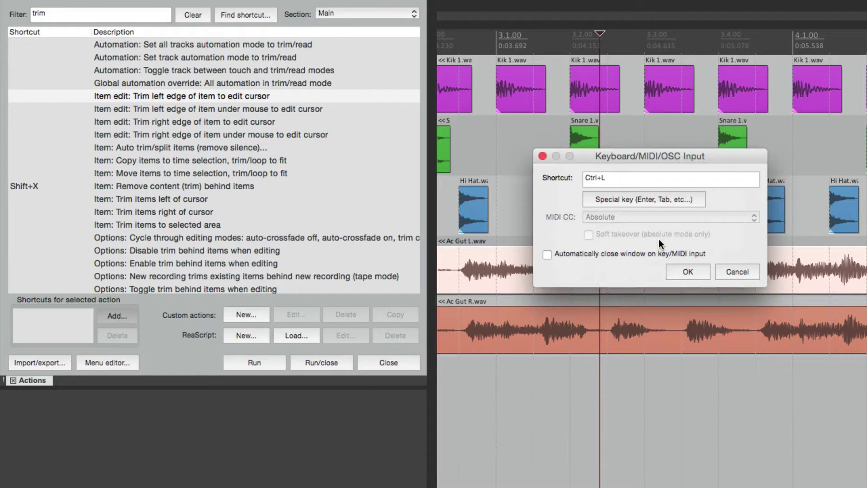
key(Return)
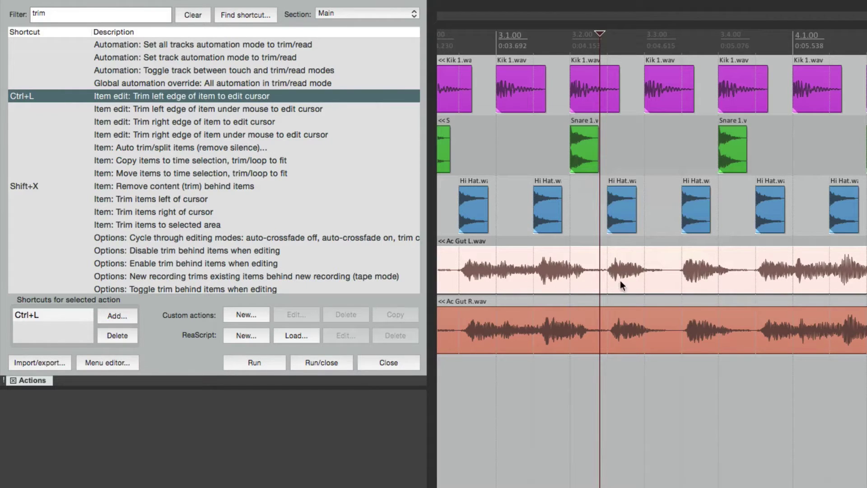
Step: Trim the left edge of the Ac Gut L item to a point just after 3.3.00 with the assigned shortcut
click(665, 264)
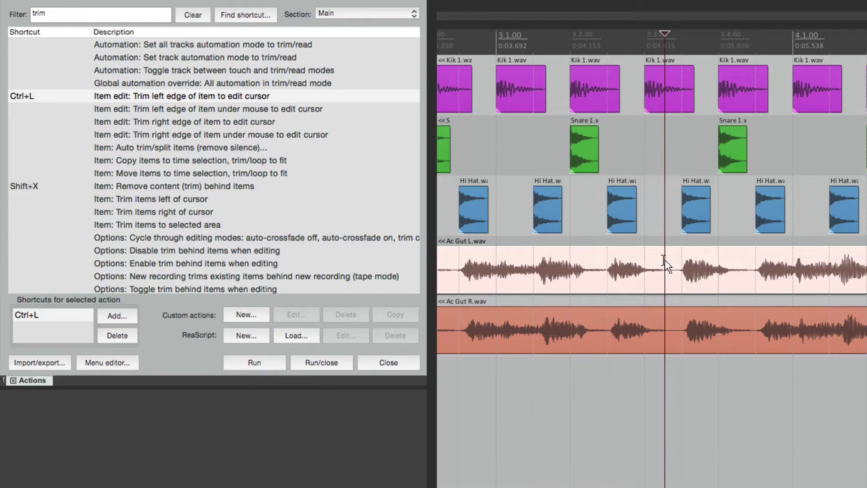
key(ctrl+l)
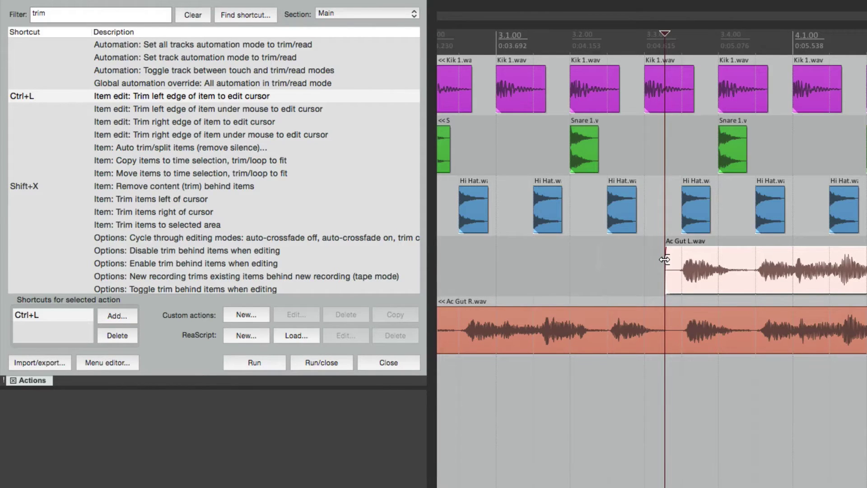
scroll(665, 262, right, 5)
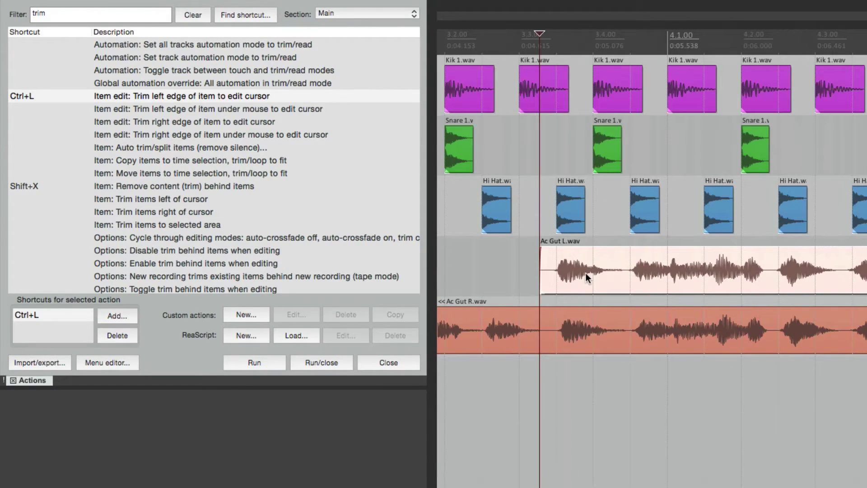
Step: Assign the shortcut Ctrl+R to the action Item edit: Trim right edge of item to edit cursor
click(227, 121)
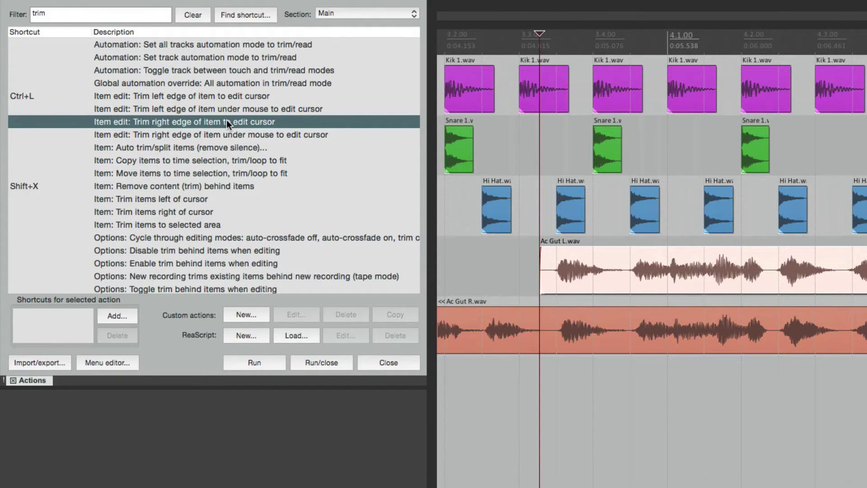
click(116, 317)
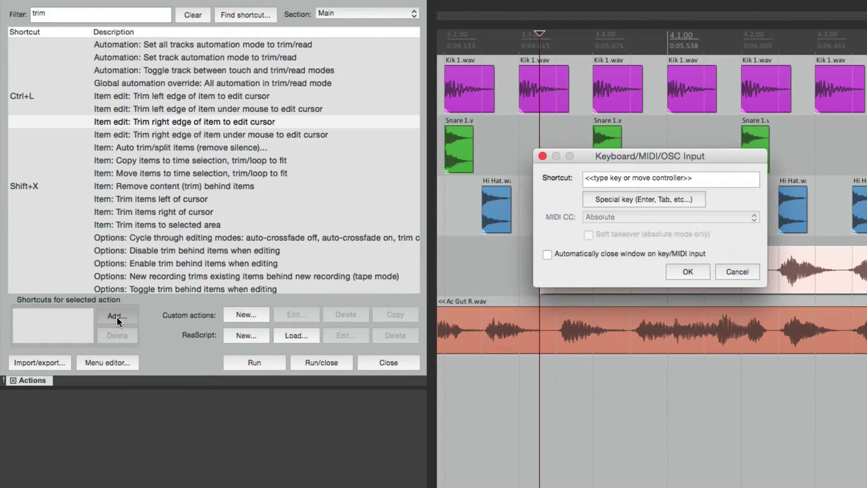
key(ctrl+r)
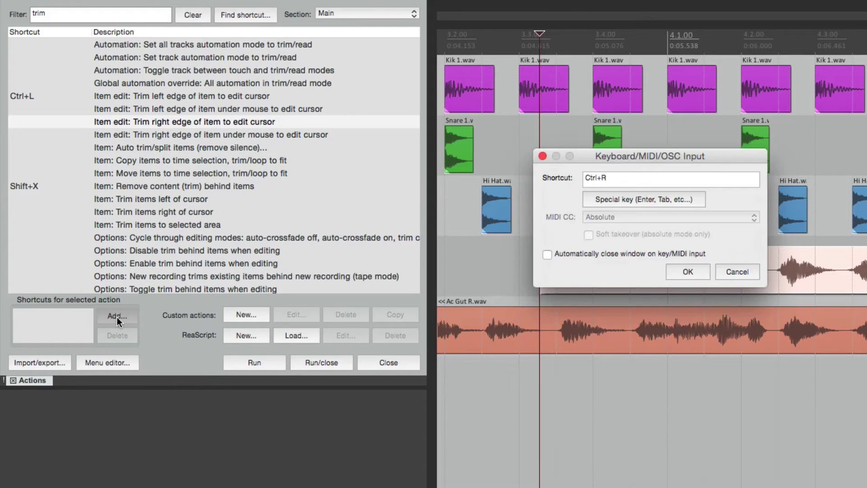
key(Return)
Step: Try trimming the right edge of the Ac Gut L item midway between 3.4.00 and 4.1.00, and undo the item's trims
click(630, 267)
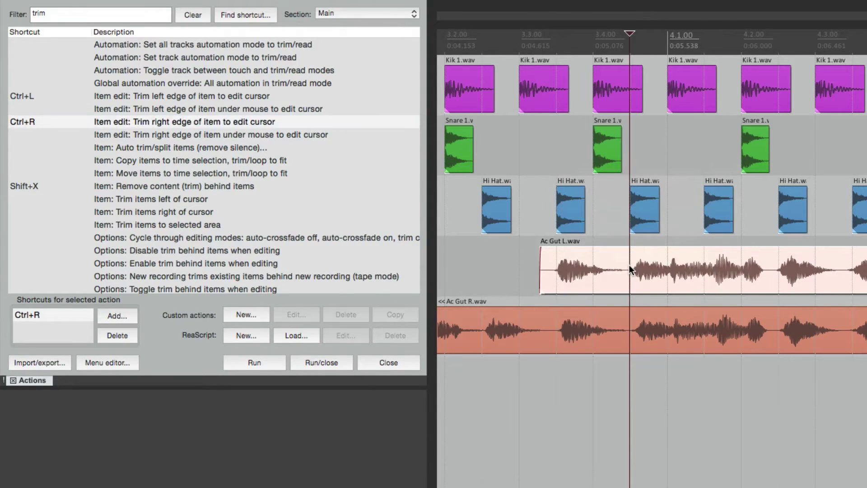
key(ctrl+r)
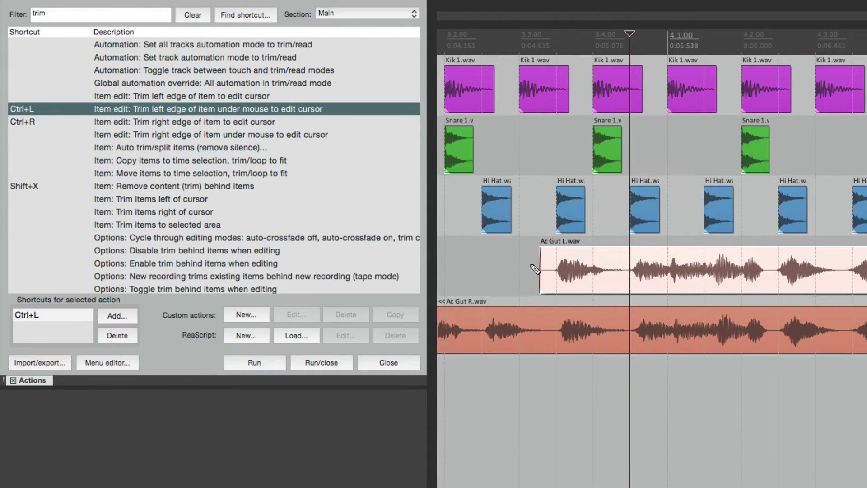
key(ctrl+z)
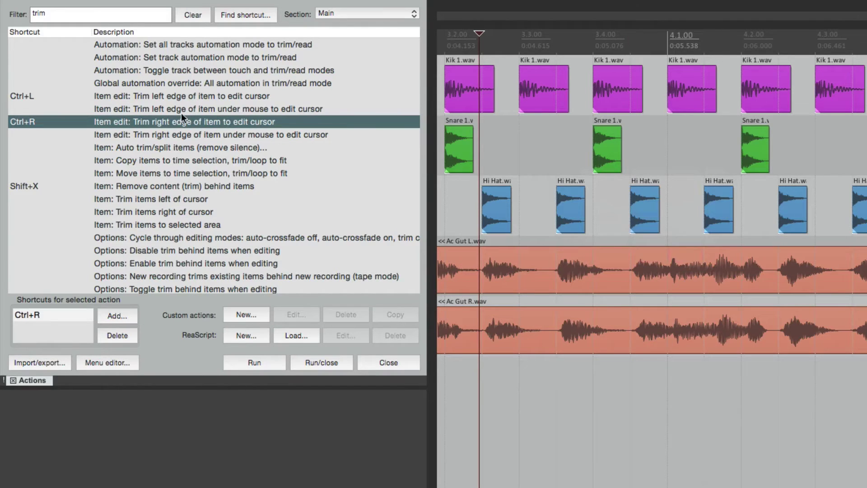
Step: Delete the Ctrl+L and Ctrl+R shortcuts from the two actions that trim an item's left and right edges to the edit cursor
click(159, 97)
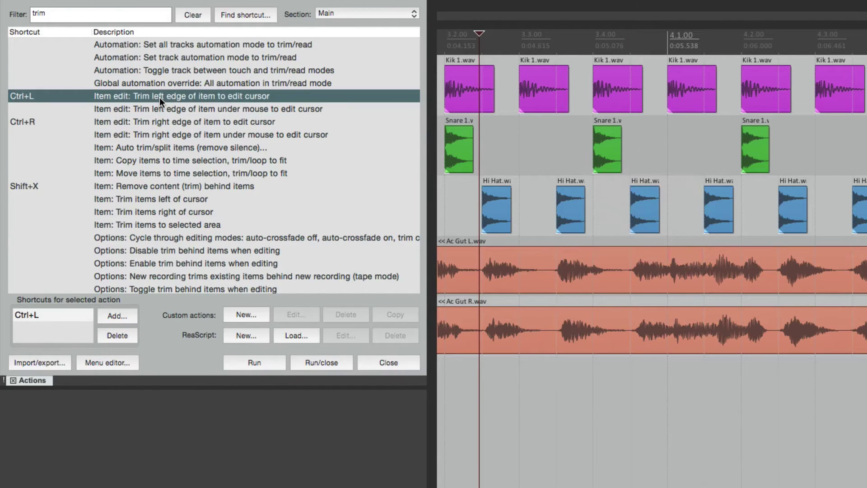
click(120, 337)
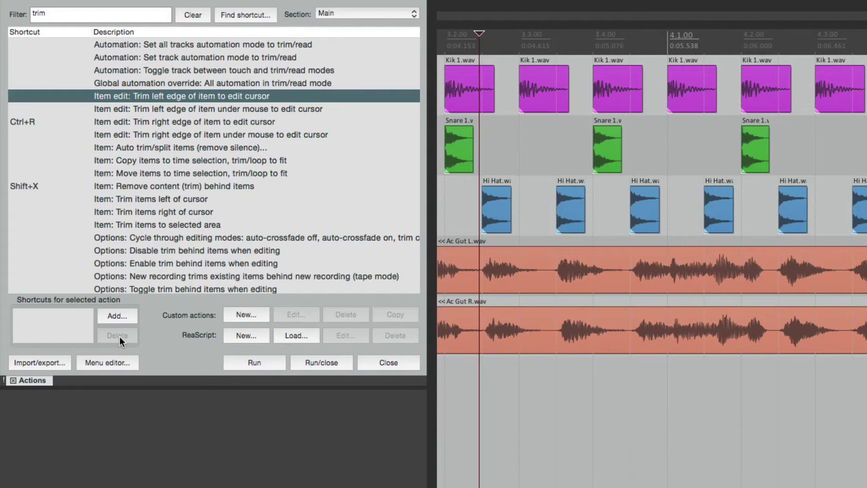
click(93, 126)
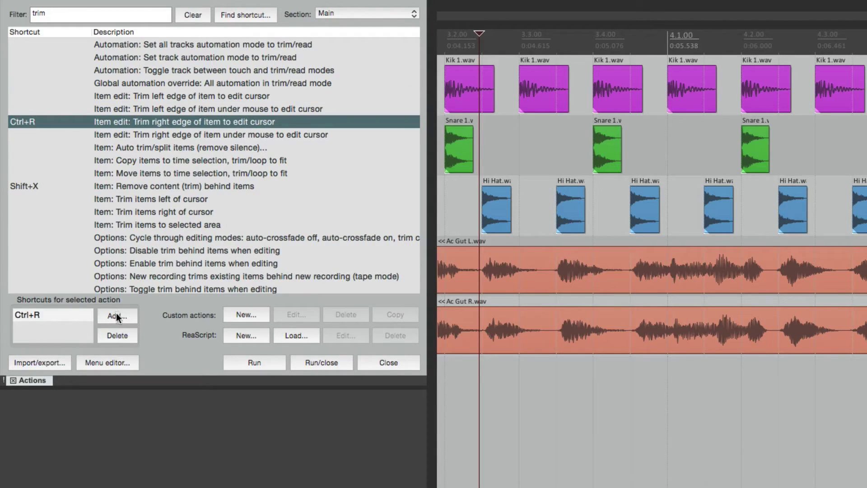
click(116, 335)
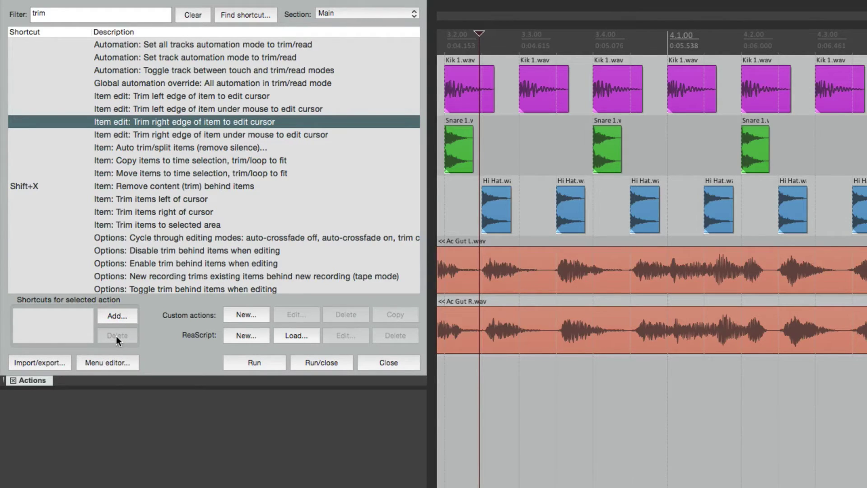
Step: Filter the actions by "item volume" and check the shortcuts of Nudge items volume +1dB and Nudge items volume -1dB
click(135, 13)
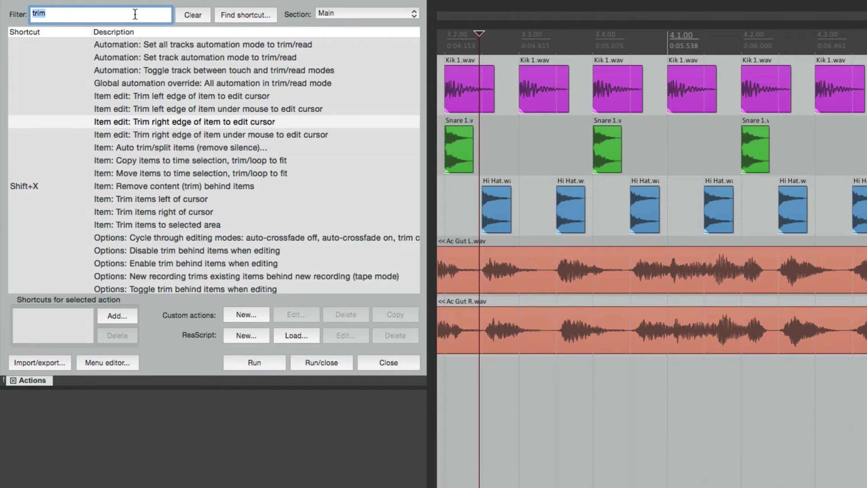
text(item)
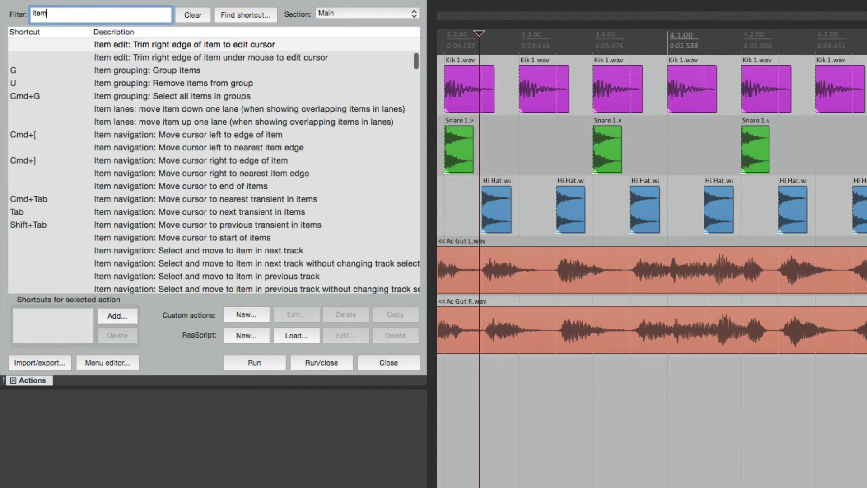
text( volume)
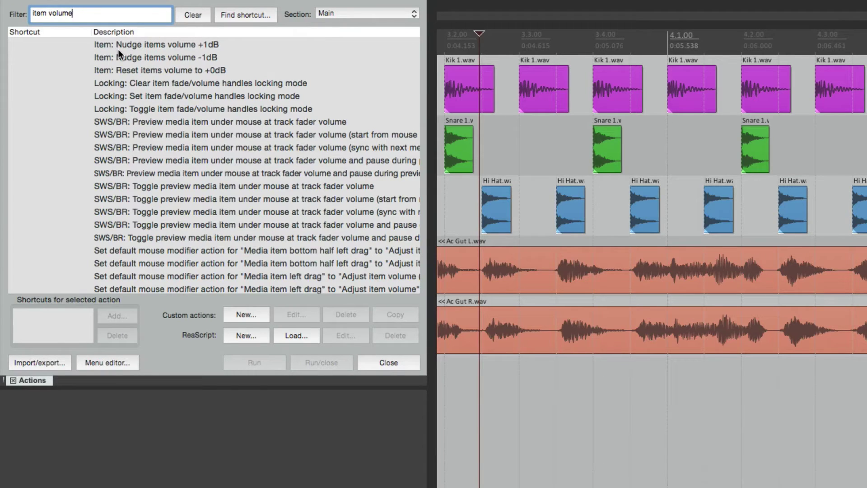
click(134, 50)
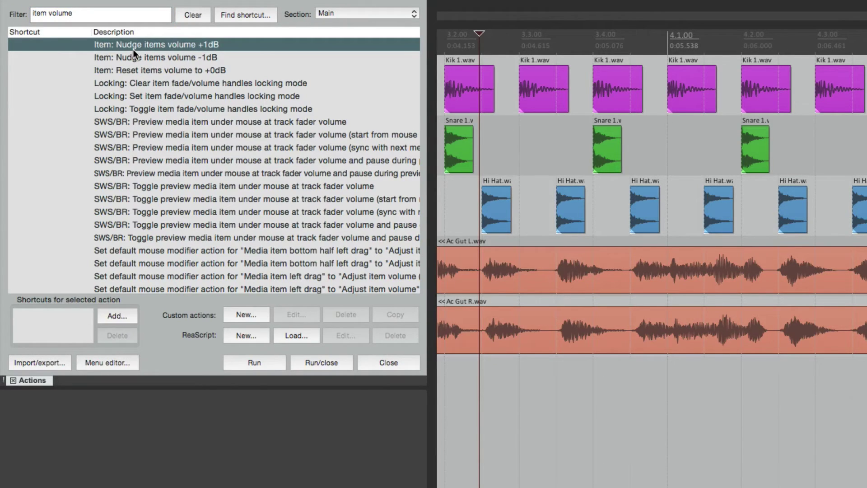
click(143, 63)
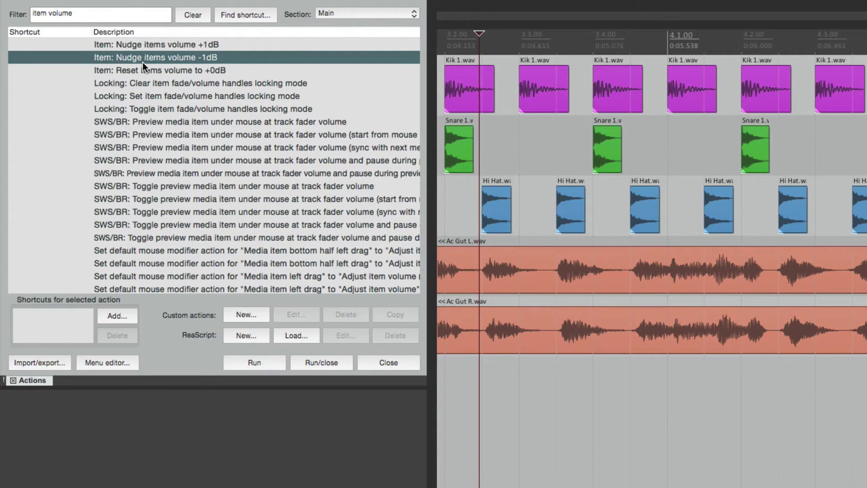
Step: Assign the shortcut Ctrl+U to the action Item: Nudge items volume +1dB
click(162, 44)
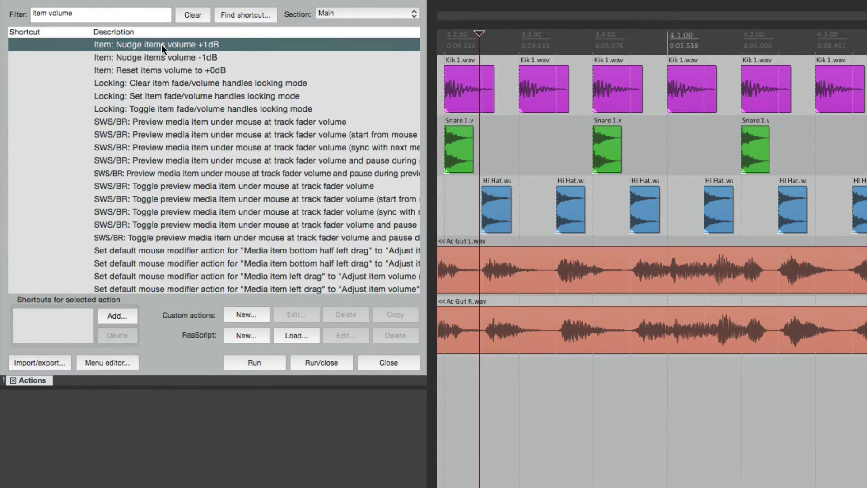
click(112, 316)
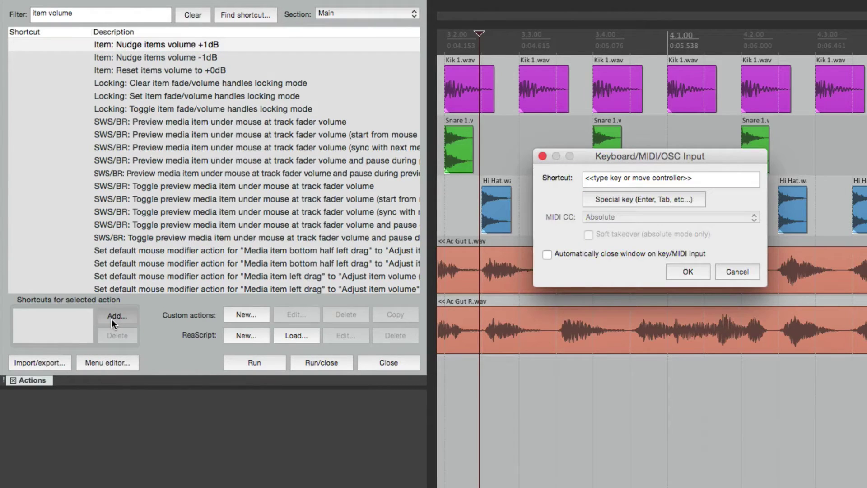
key(ctrl+u)
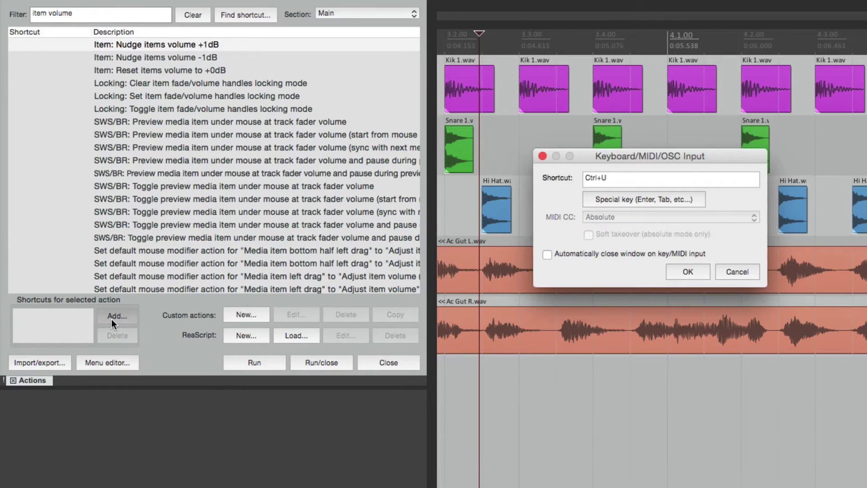
key(Return)
Step: Assign the shortcut Ctrl+D to the action Item: Nudge items volume -1dB
click(139, 60)
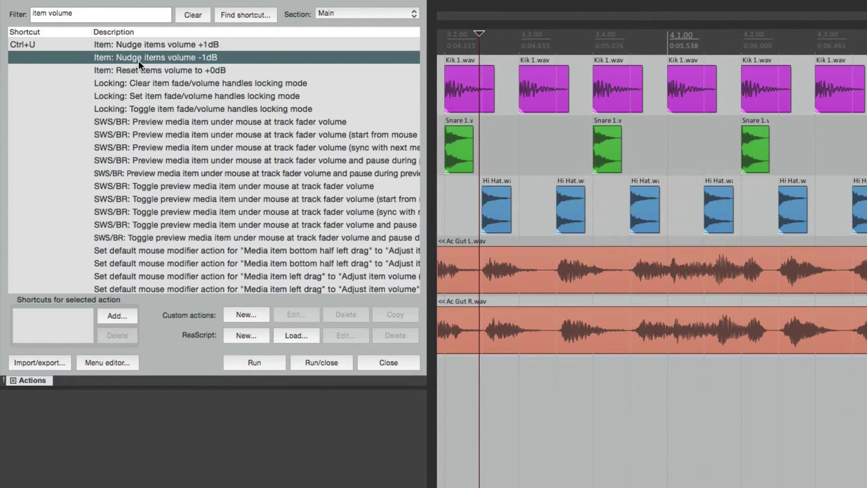
click(115, 314)
key(ctrl+d)
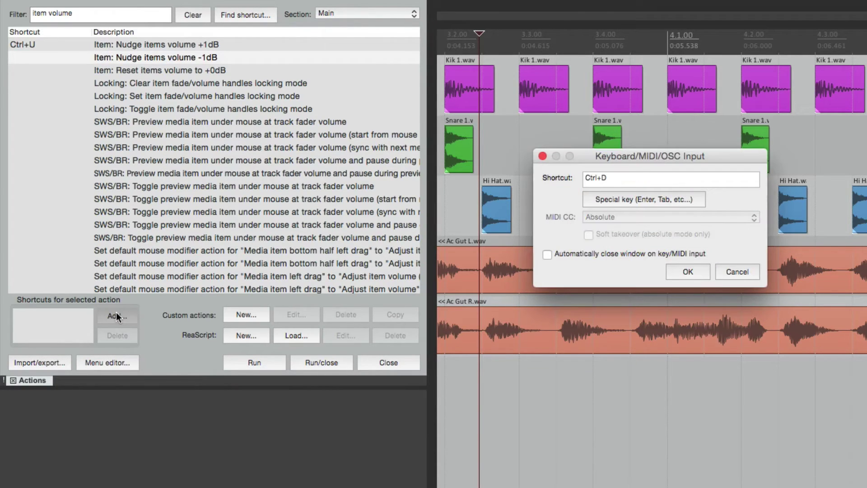
key(Return)
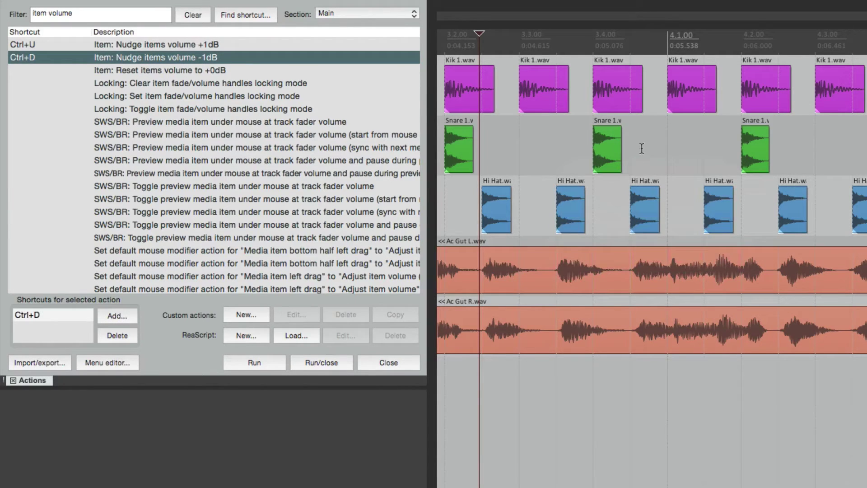
Step: Nudge the volume of the Hi Hat item between 3.4.00 and 4.1.00 down and back up with the new shortcuts
click(642, 212)
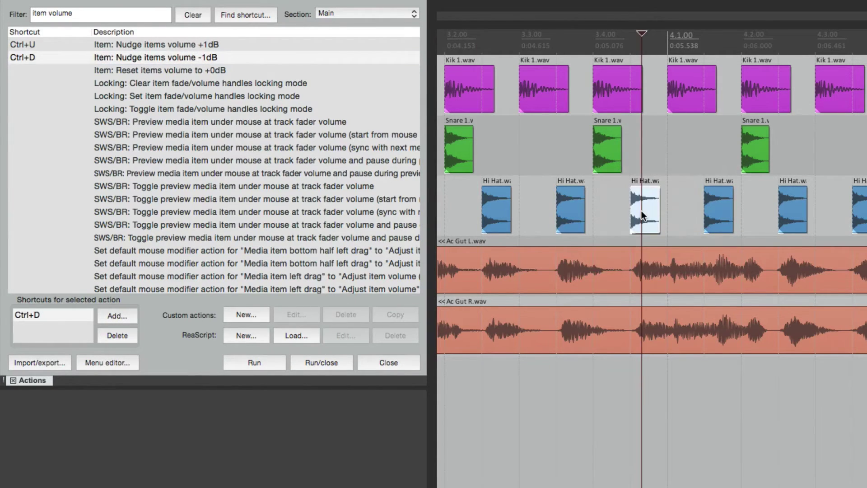
key(ctrl+d)
key(ctrl+u)
Step: Lower the volume of the Ac Gut L item to -5 dB in 1 dB nudges
click(600, 267)
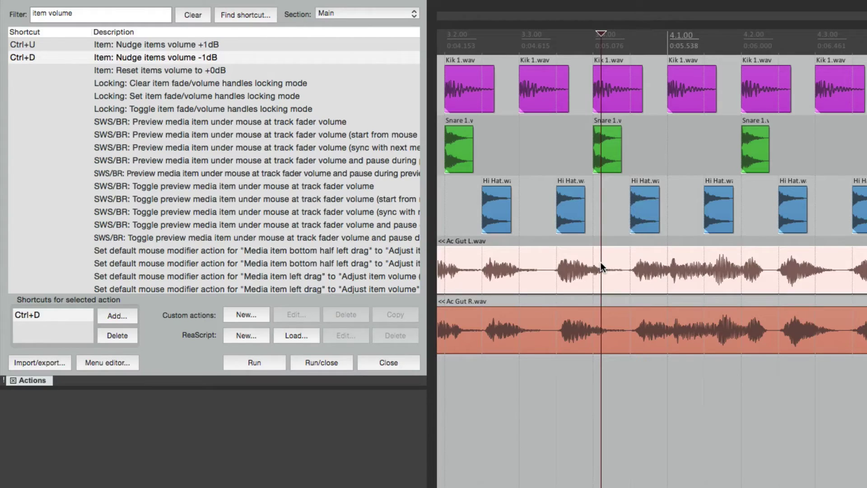
key(ctrl+d)
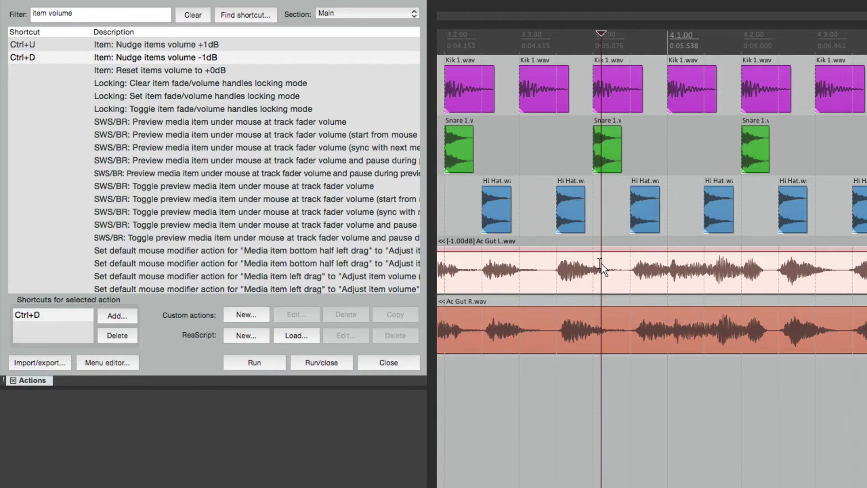
key(ctrl+d)
key(ctrl+d)
key(ctrl+d)
key(ctrl+d)
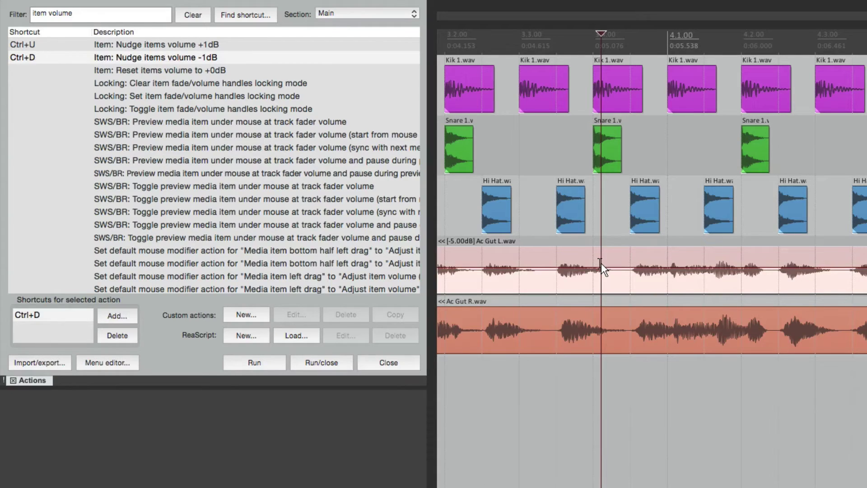
Step: Raise the volume of the Ac Gut L item to -1 dB in 1 dB nudges
key(ctrl+u)
key(ctrl+u)
key(ctrl+u)
key(ctrl+u)
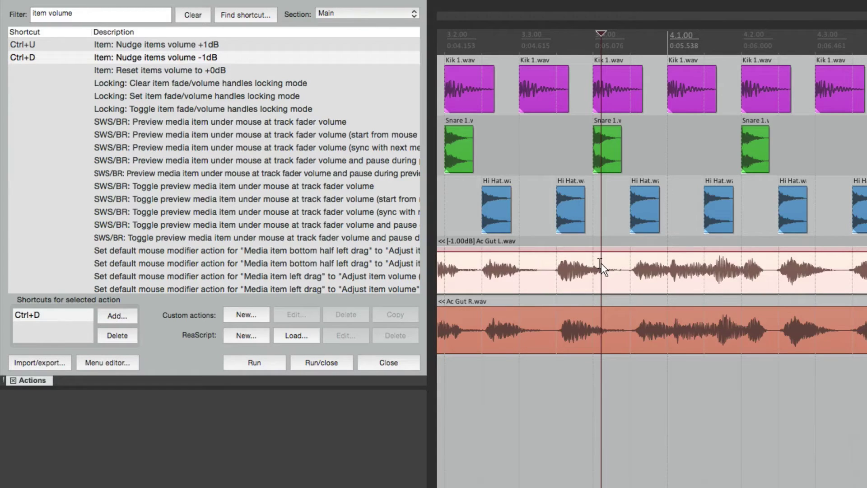
Step: Nudge the volume of the Ac Gut L item down in 1 dB steps and back up to 0 dB
key(ctrl+d)
key(ctrl+d)
key(ctrl+d)
key(ctrl+d)
key(ctrl+d)
key(ctrl+u)
key(ctrl+u)
key(ctrl+u)
key(ctrl+u)
key(ctrl+u)
key(ctrl+u)
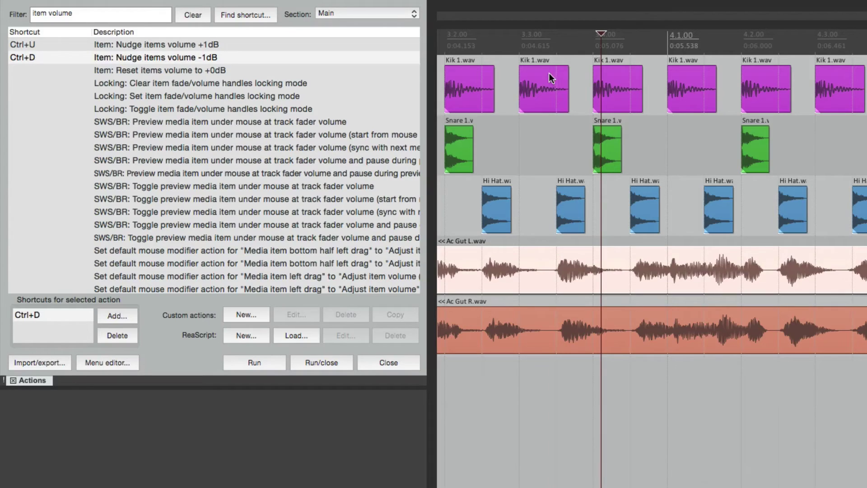
Step: Lower the Kik 1 item at 3.3.00 to -5 dB in 1 dB nudges and raise it back to 0 dB
click(550, 76)
key(ctrl+d)
key(ctrl+d)
key(ctrl+d)
key(ctrl+d)
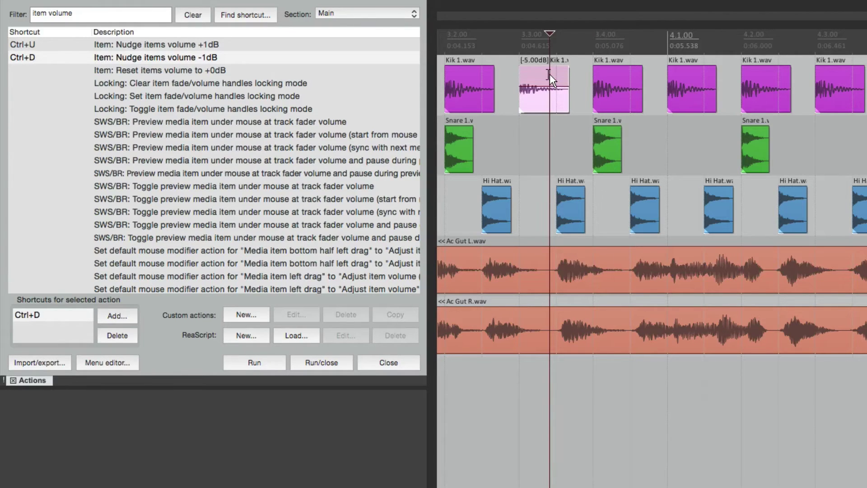
key(ctrl+u)
key(ctrl+u)
key(ctrl+u)
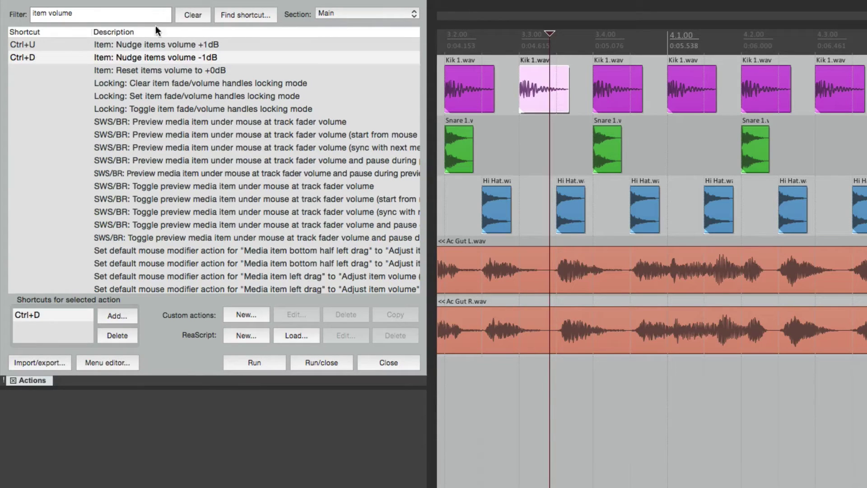
Step: Clear the action filter, sort the action list by shortcut and browse the assigned shortcuts
click(188, 20)
click(55, 31)
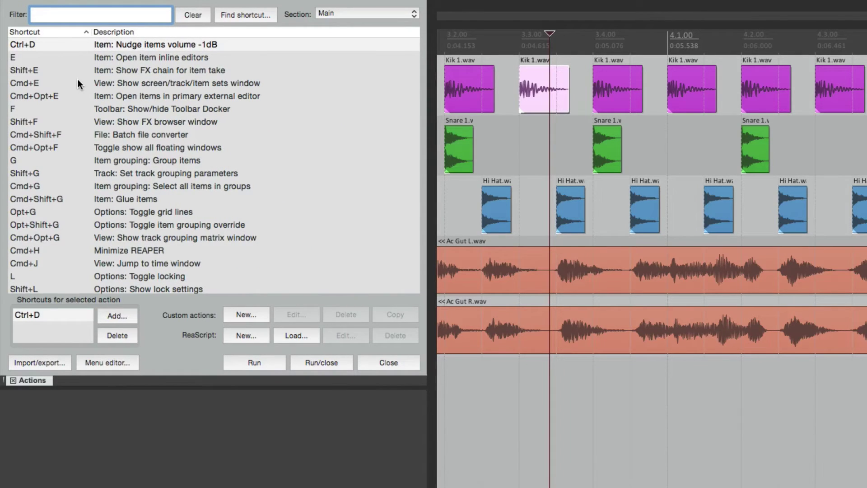
scroll(77, 100, down, 5)
scroll(77, 99, down, 15)
scroll(78, 98, down, 15)
scroll(78, 99, up, 10)
scroll(78, 98, up, 15)
scroll(77, 94, up, 2)
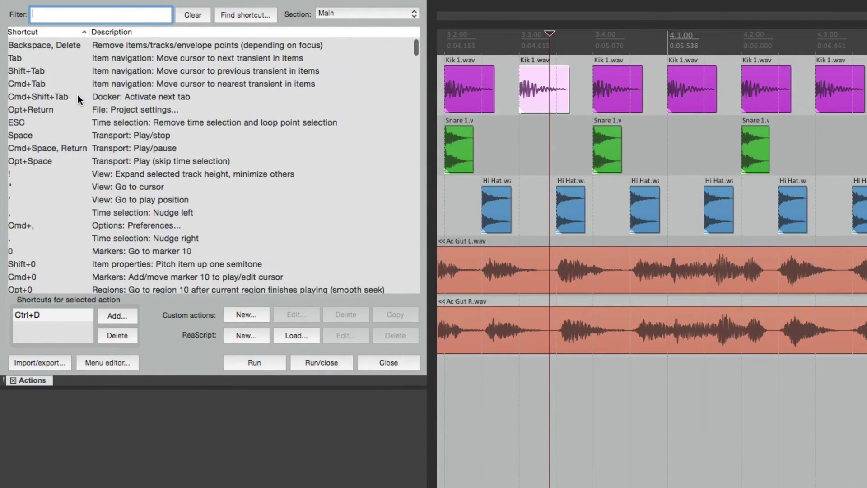
Step: Sort the action list by description in reverse order and find the action assigned to the shortcut V
click(167, 31)
click(166, 31)
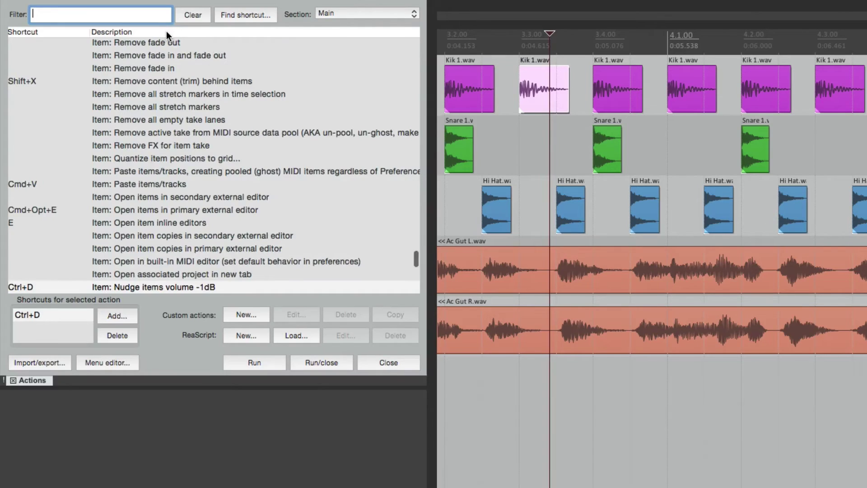
click(240, 18)
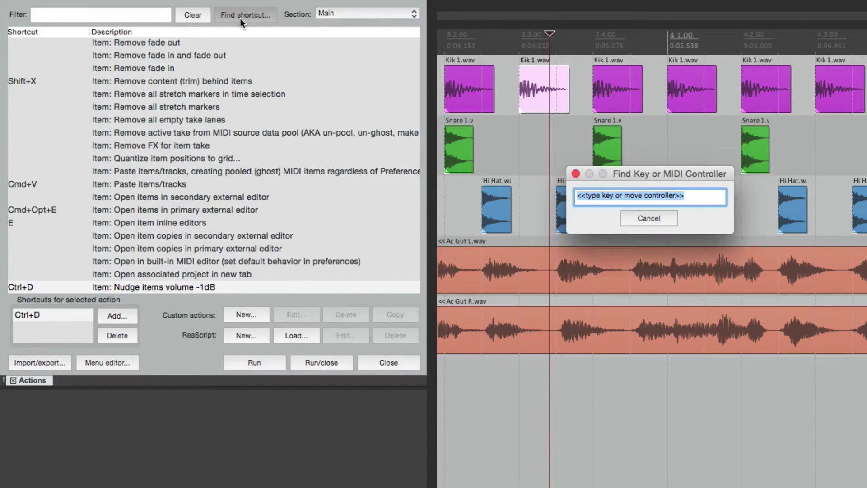
key(v)
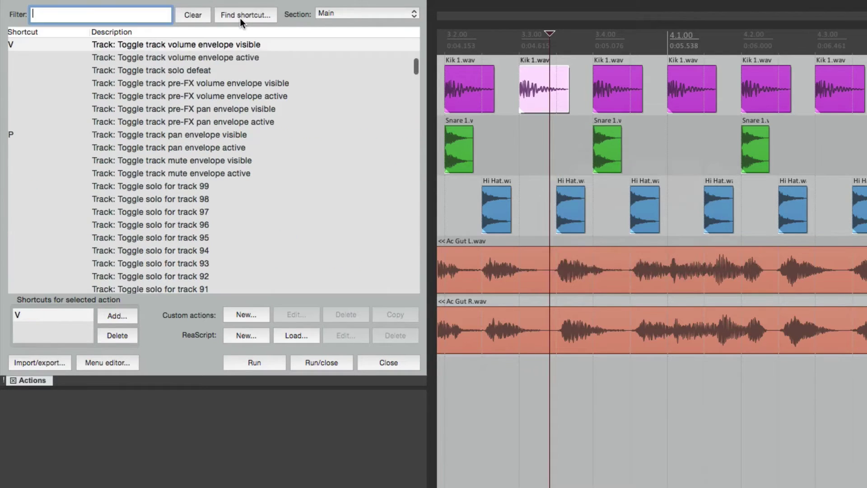
click(194, 45)
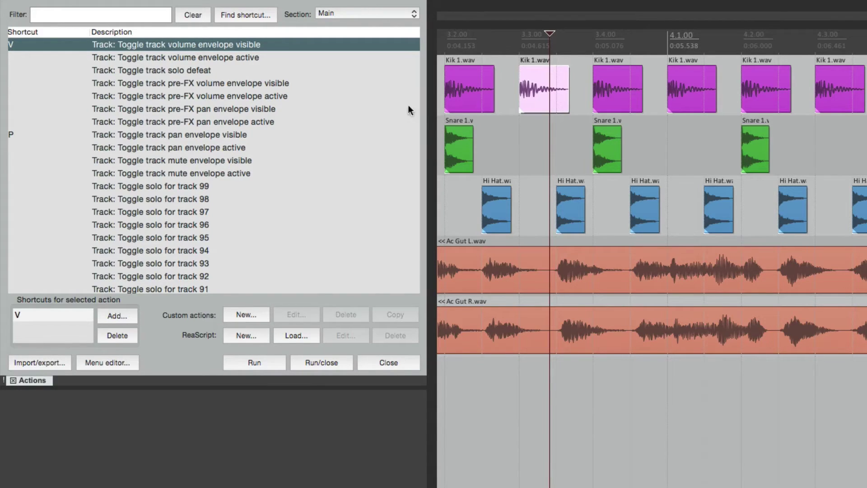
Step: Show and hide the volume envelope of the Hi Hat track with its shortcut V
click(536, 204)
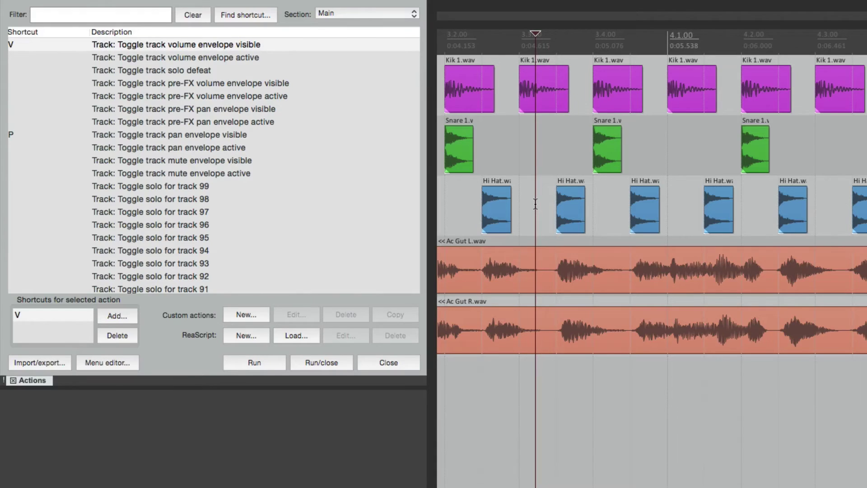
key(v)
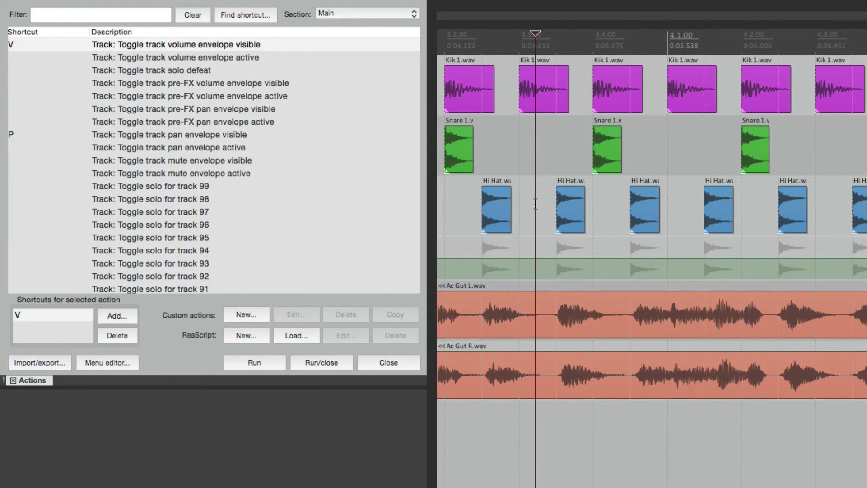
key(v)
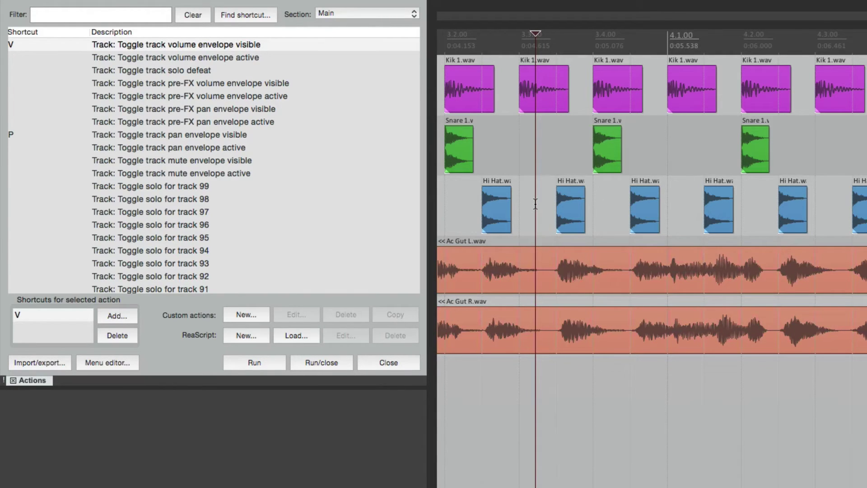
Step: Find the action assigned to the shortcut P
click(201, 43)
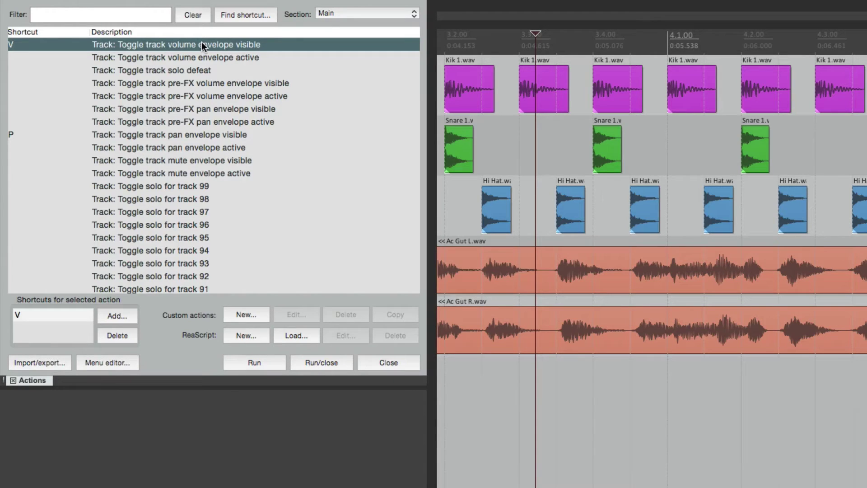
click(246, 15)
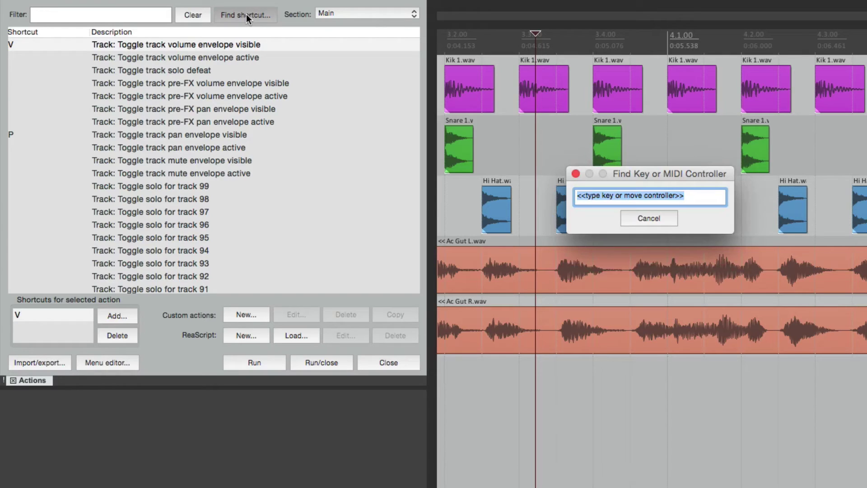
key(p)
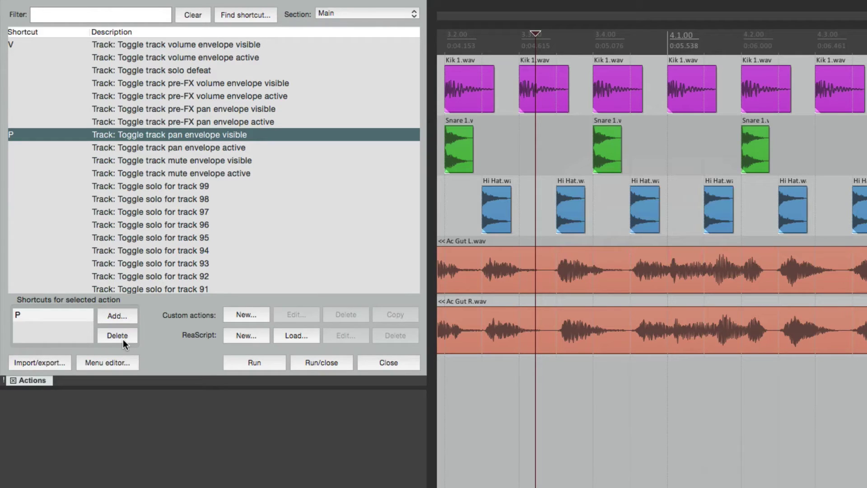
Step: Select the track volume and pan envelope visibility actions together and review the import, export and factory-default options for shortcuts
click(52, 363)
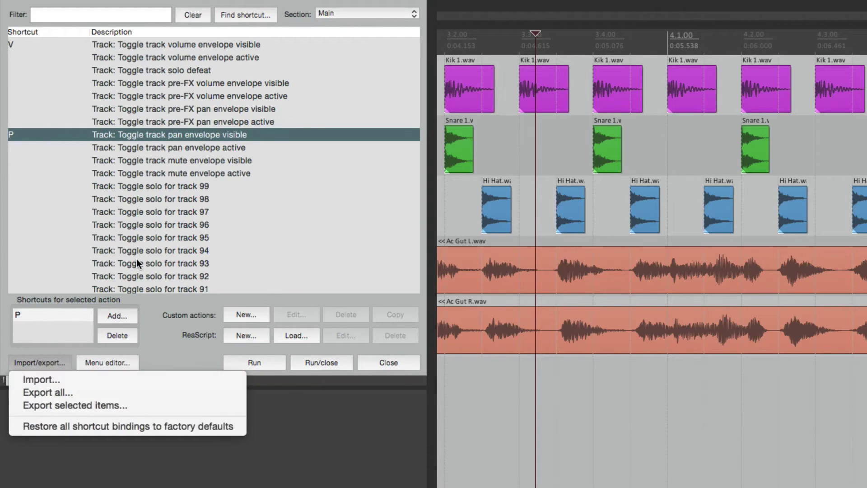
click(146, 178)
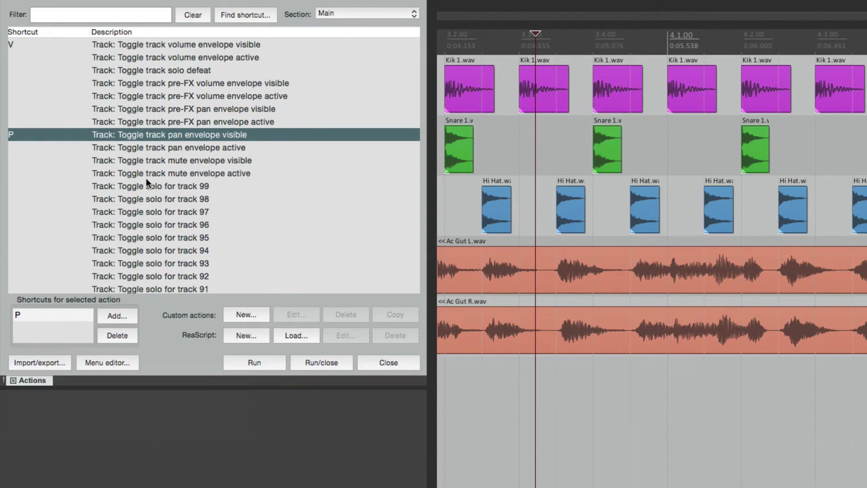
super+click(143, 43)
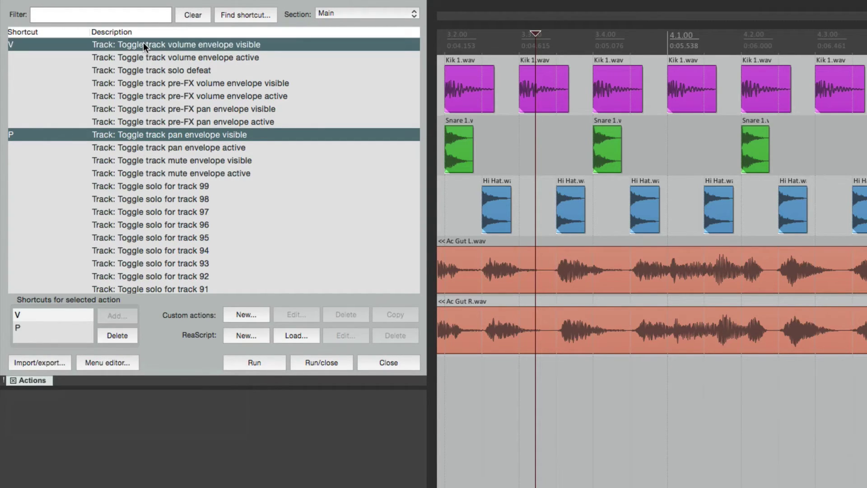
click(58, 358)
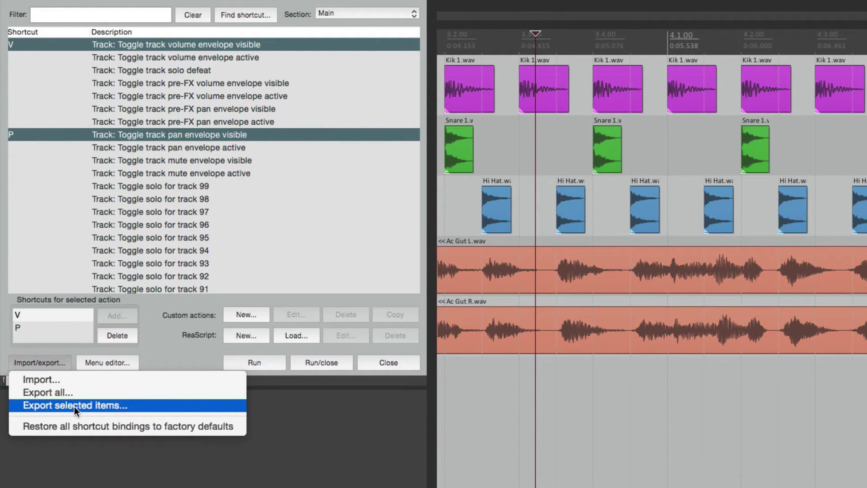
click(82, 430)
click(151, 199)
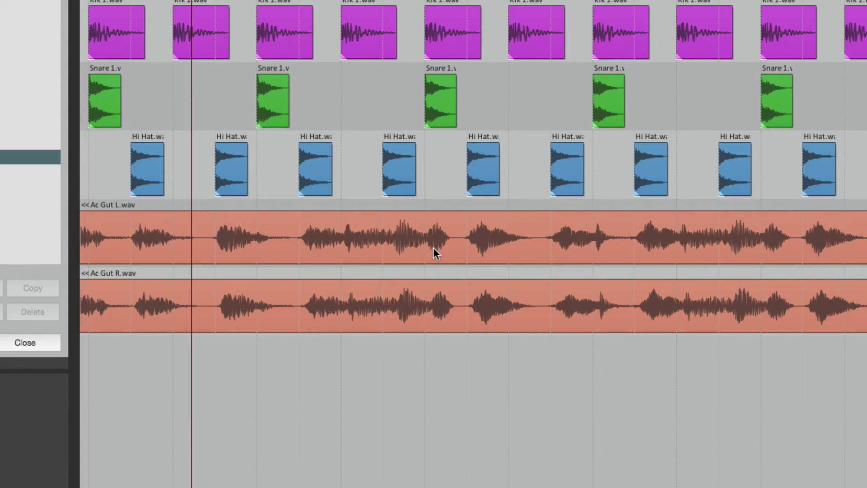
Step: Split the Ac Gut L item just before and after the phrase around 4.1.00 and select the isolated middle piece
click(292, 238)
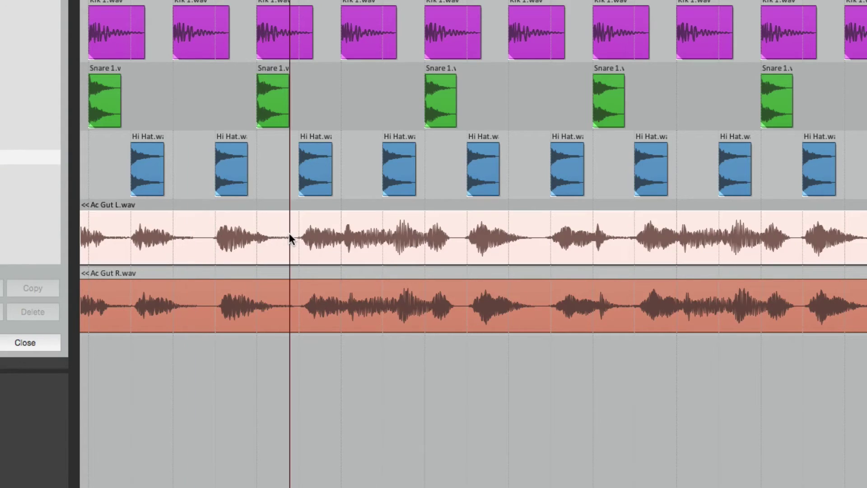
key(s)
click(463, 223)
key(s)
click(369, 230)
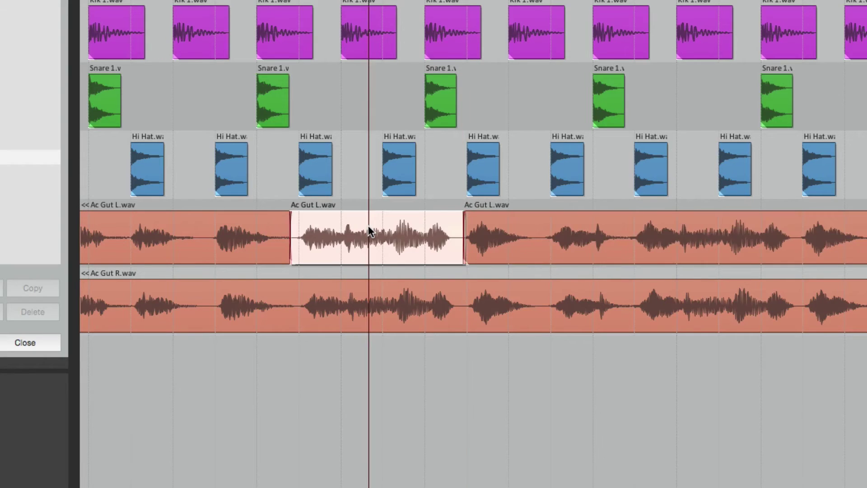
Step: Mute the isolated middle piece of the Ac Gut L item through its item settings
right_click(369, 231)
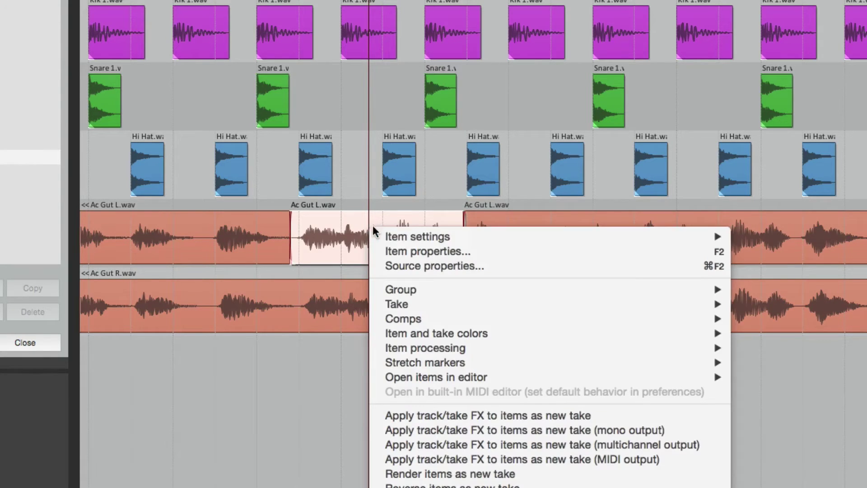
mouse_move(406, 236)
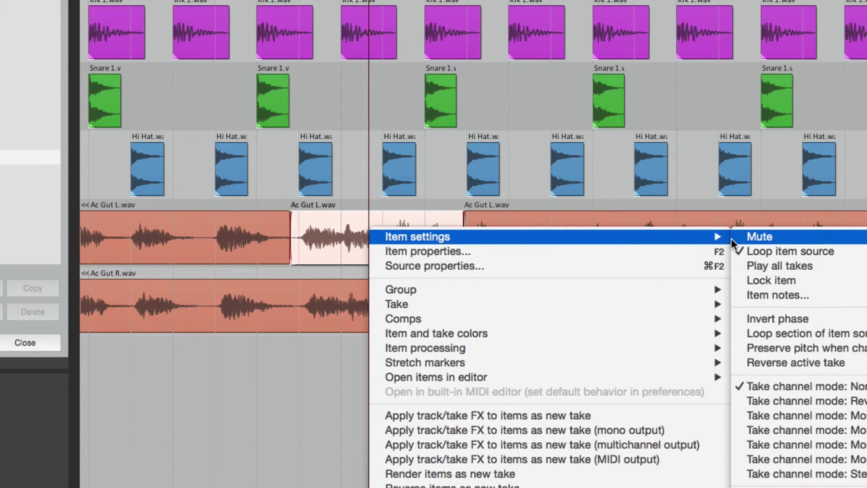
click(759, 237)
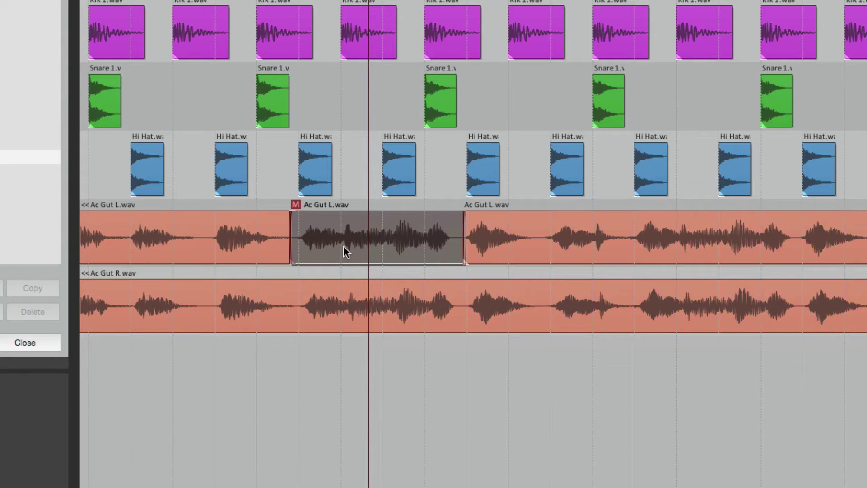
Step: Undo the mute and both splits on the Ac Gut L item
key(ctrl+z)
key(ctrl+z)
key(ctrl+z)
key(ctrl+z)
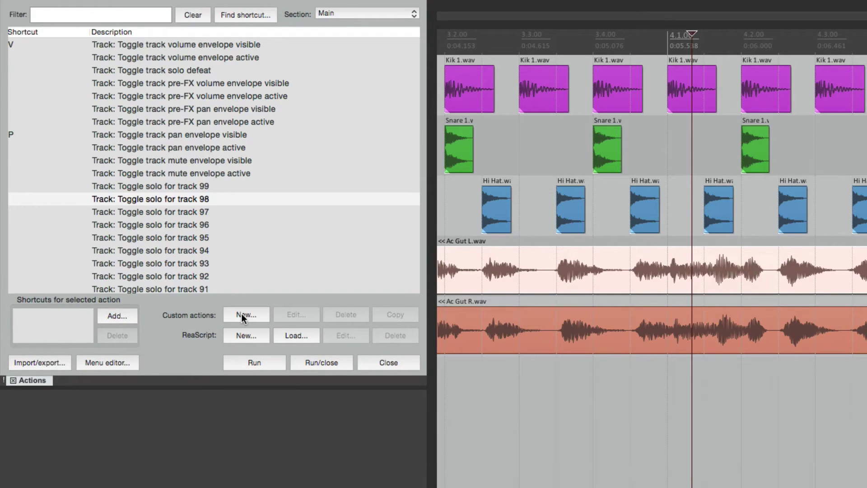
Step: Start a new custom action, filter for "split time" and add Item: Split items at time selection to it
click(241, 314)
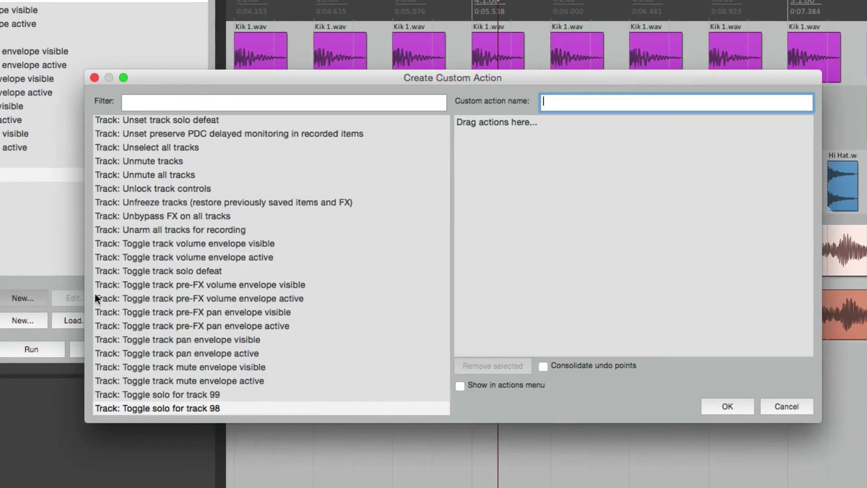
click(220, 101)
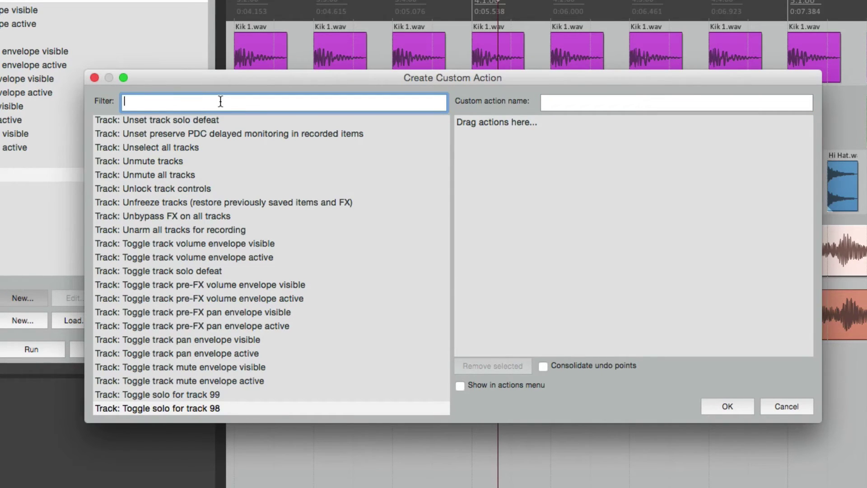
text(split time)
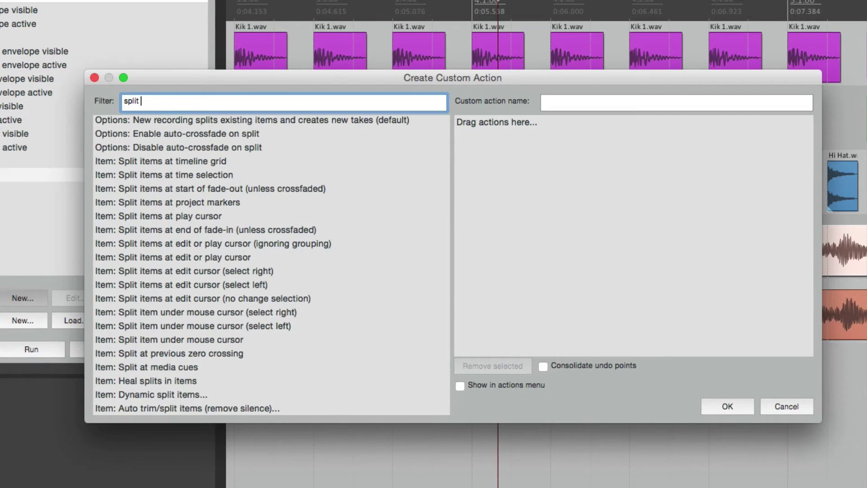
click(231, 181)
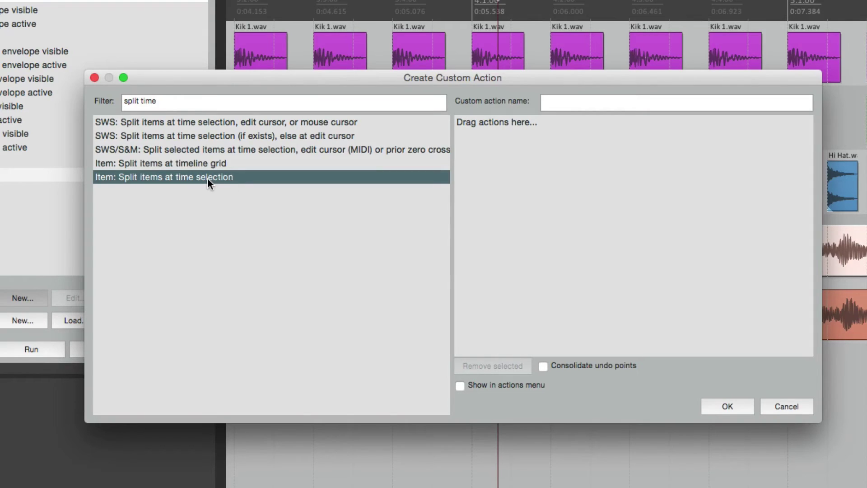
drag(232, 179, 543, 150)
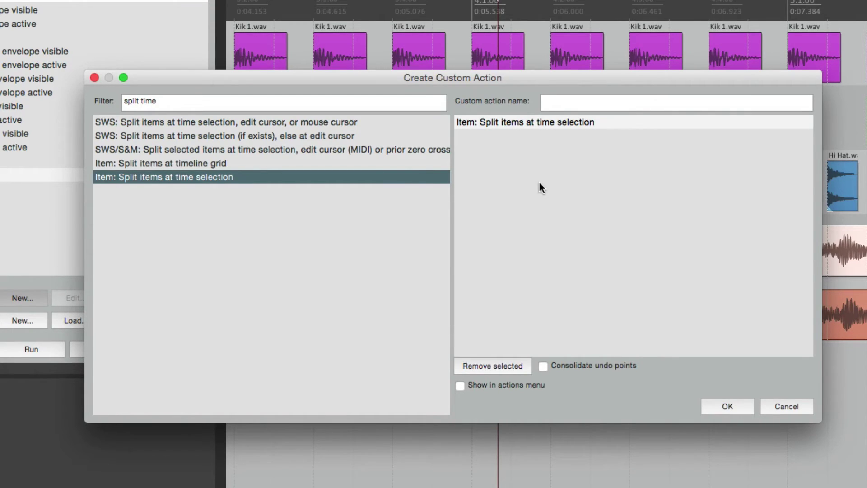
Step: Filter the actions for "item mute" and add Item properties: Mute after the split action in the custom action
click(244, 106)
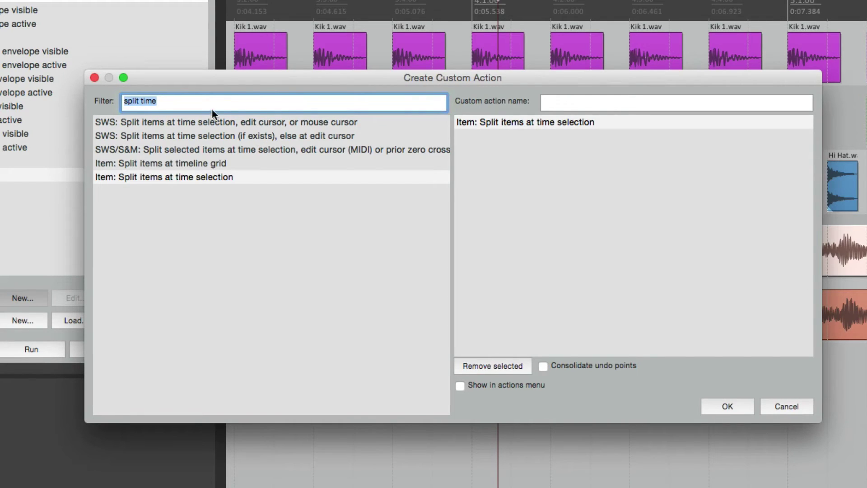
text(it)
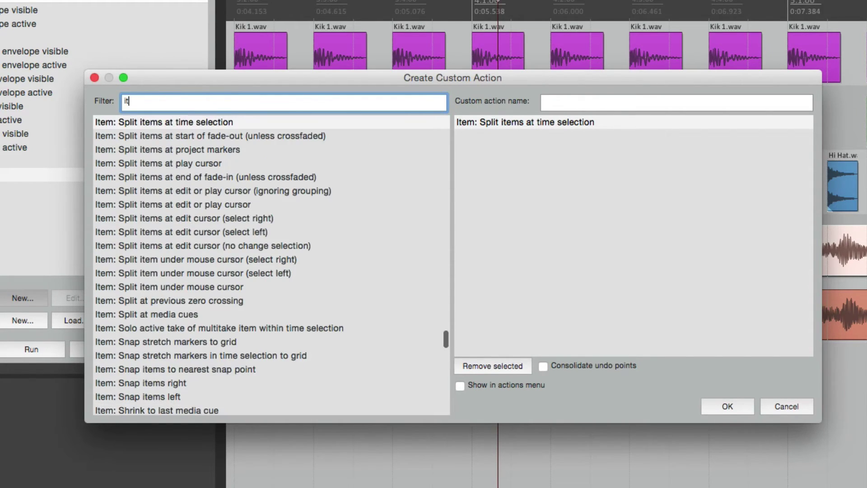
text(em mute)
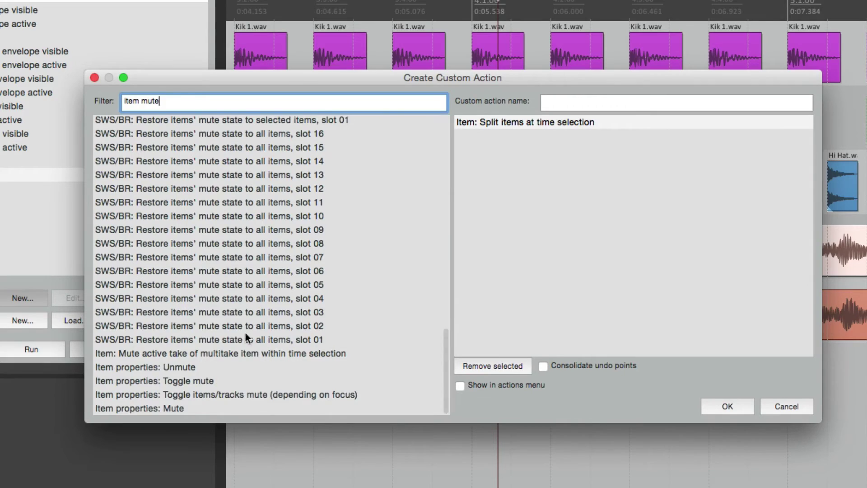
click(201, 408)
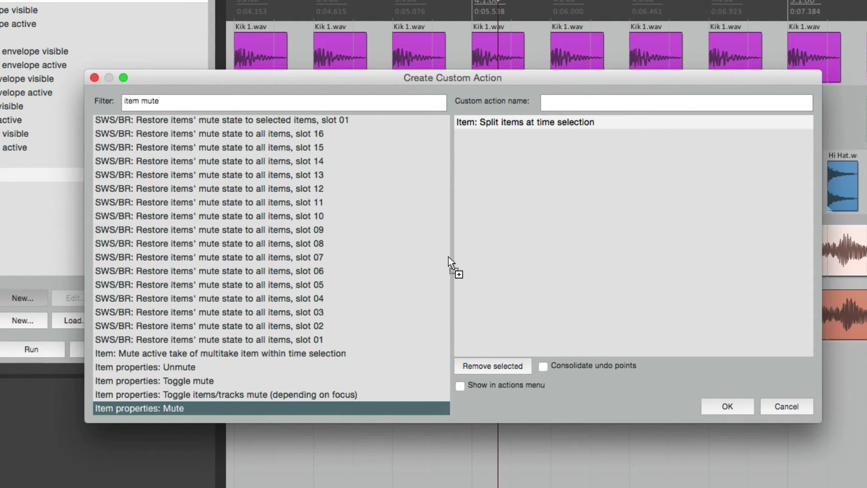
drag(400, 291, 524, 226)
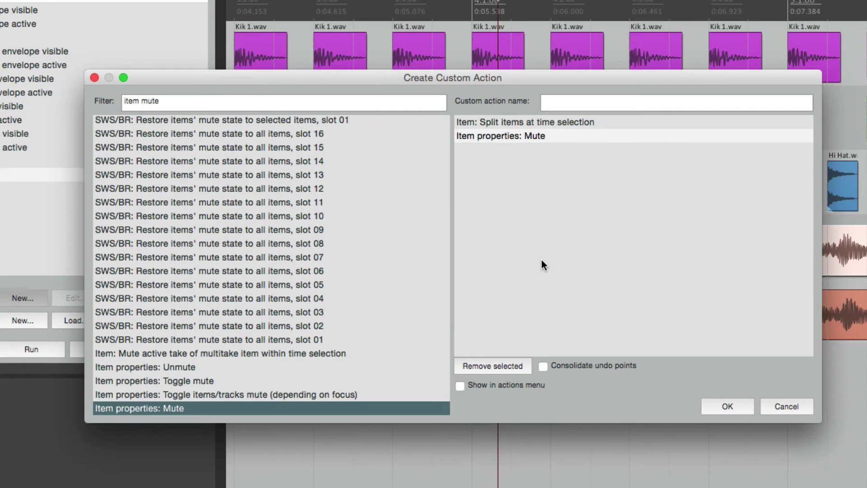
Step: Name the custom action "Split Mute" and save it
click(611, 103)
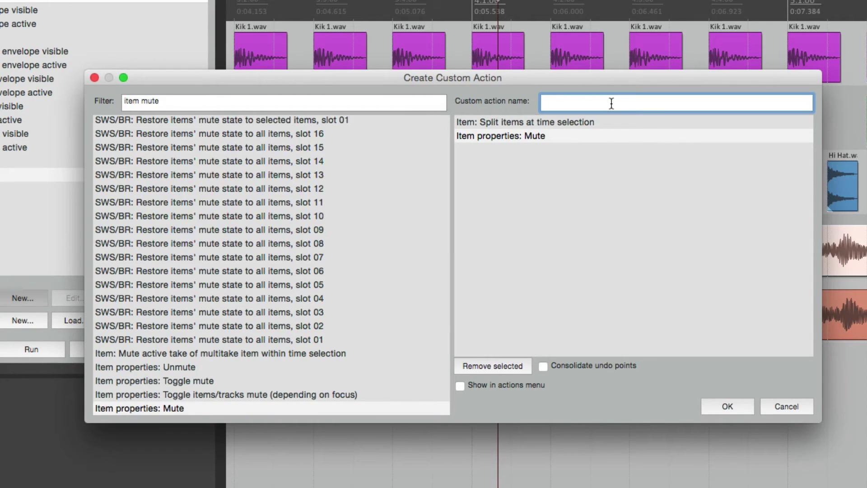
text(Split Mute)
click(713, 410)
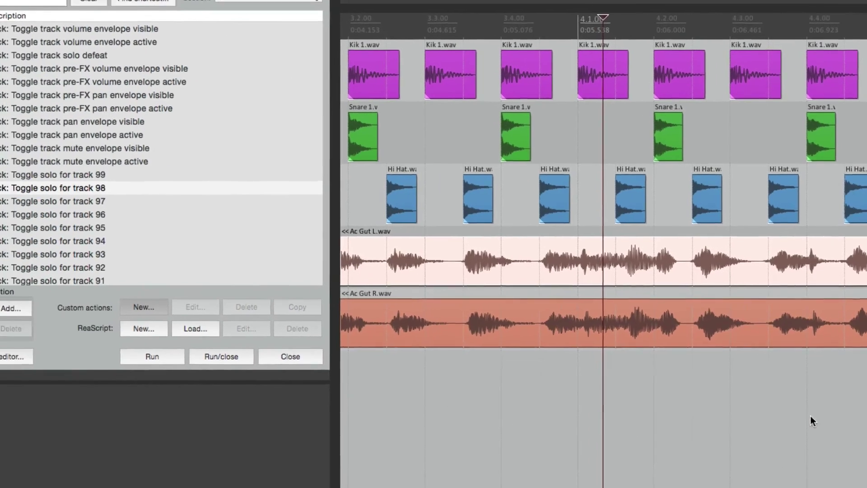
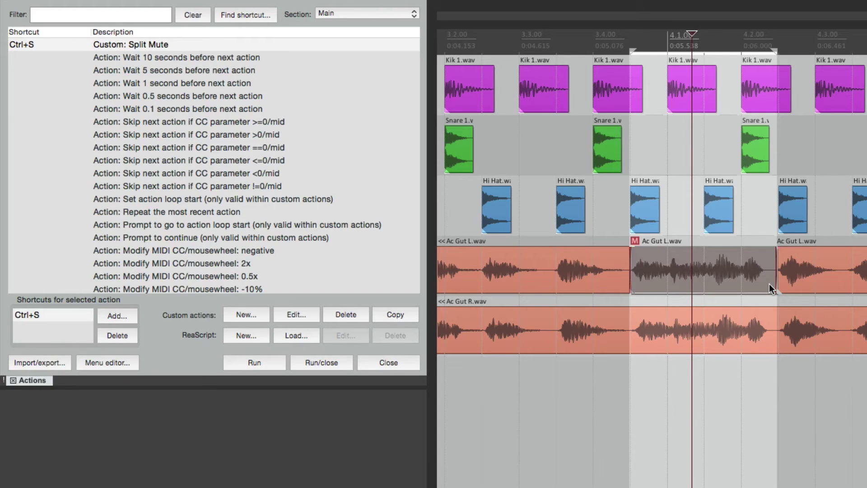
Step: Undo the Ac Gut L split and mute, run Split Mute on the Ac Gut R phrase around 3.4.00, and clear the time selection
key(ctrl+z)
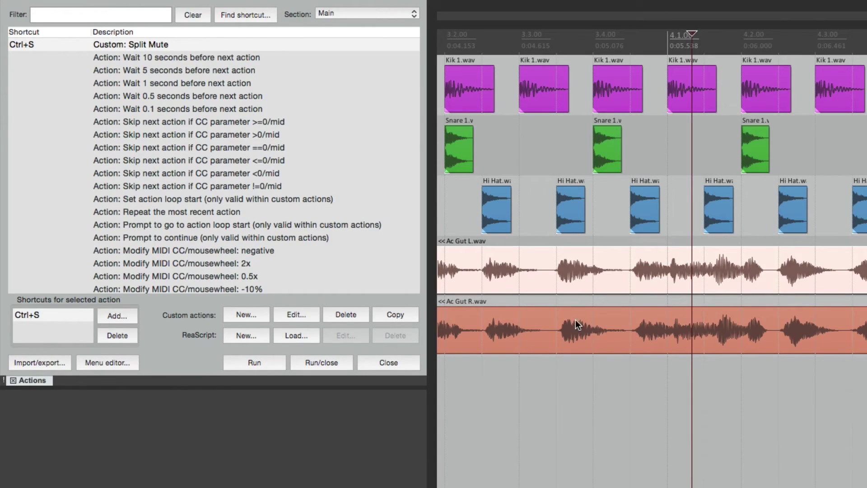
mouse_move(543, 311)
mouse_down()
mouse_move(551, 322)
mouse_move(622, 337)
mouse_move(622, 351)
mouse_up()
key(ctrl+s)
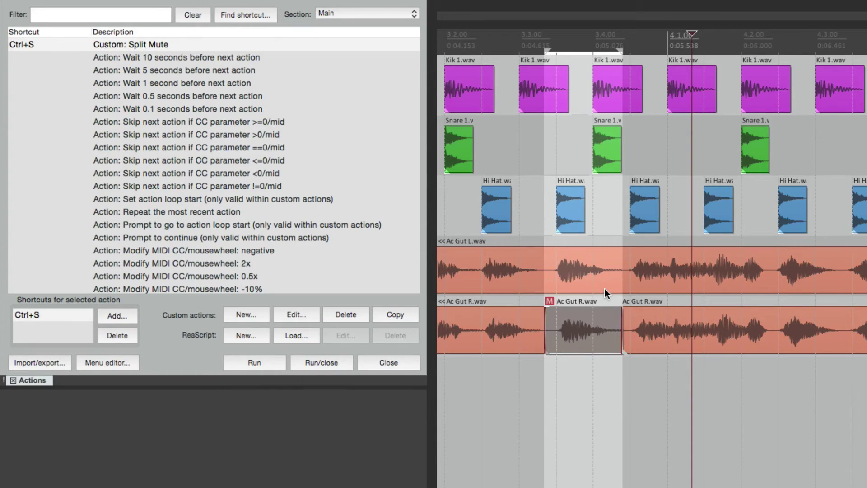
key(Escape)
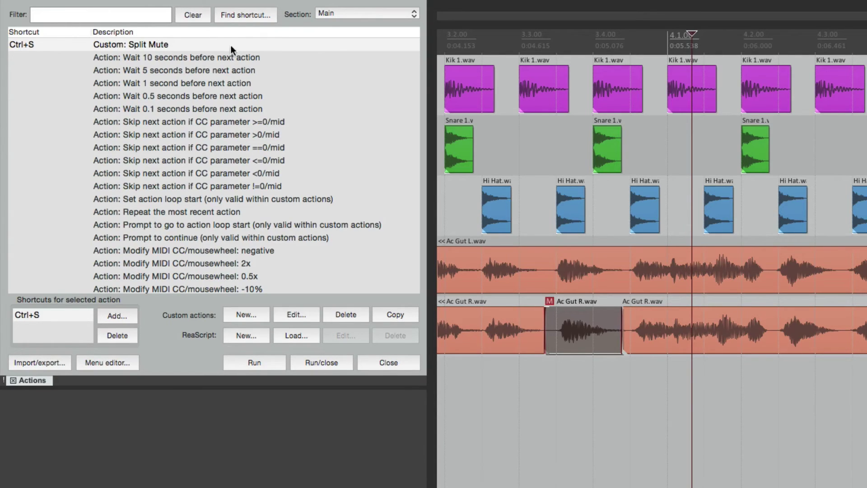
Step: Edit the Split Mute custom action to add Time selection: Remove time selection as its last action, filtering for "remove time", and save it
click(212, 46)
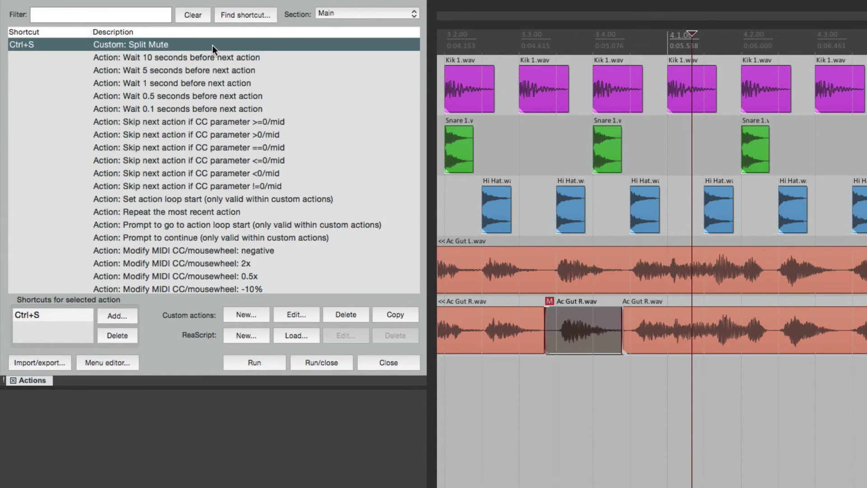
click(291, 314)
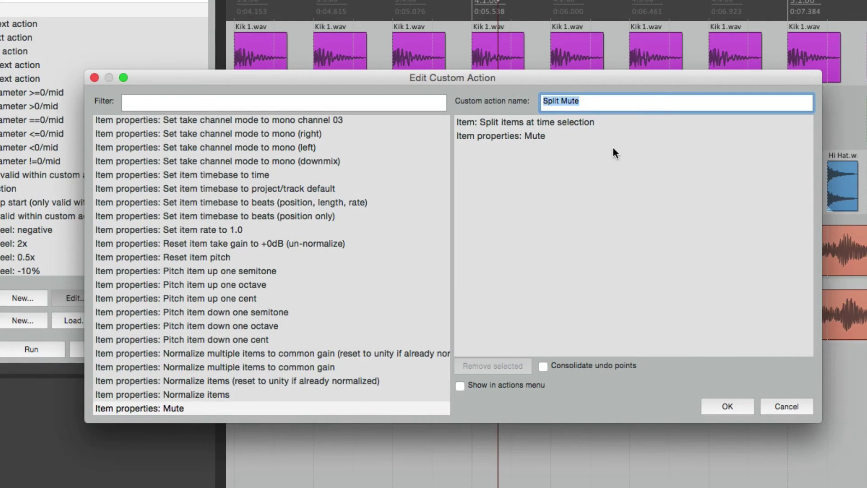
click(342, 107)
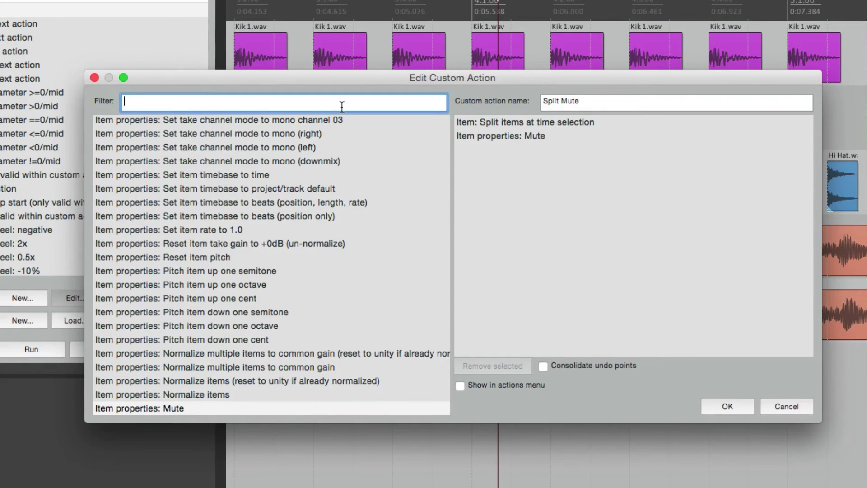
text(remove time)
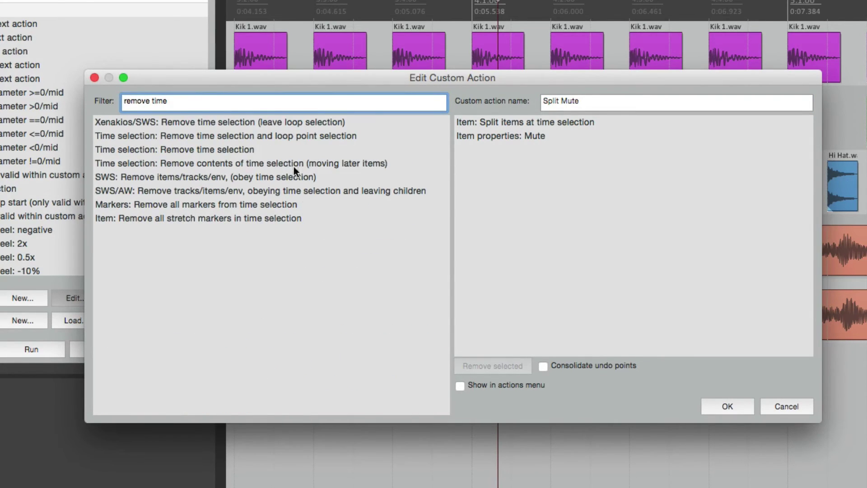
click(274, 148)
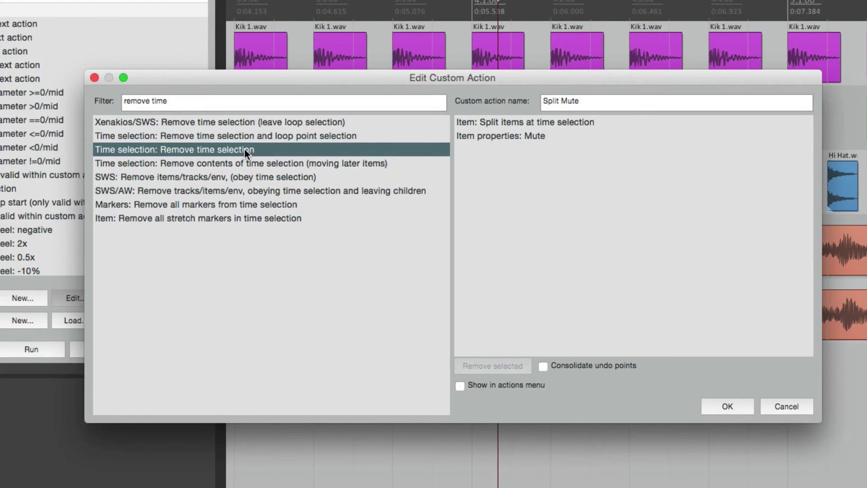
drag(244, 149, 515, 169)
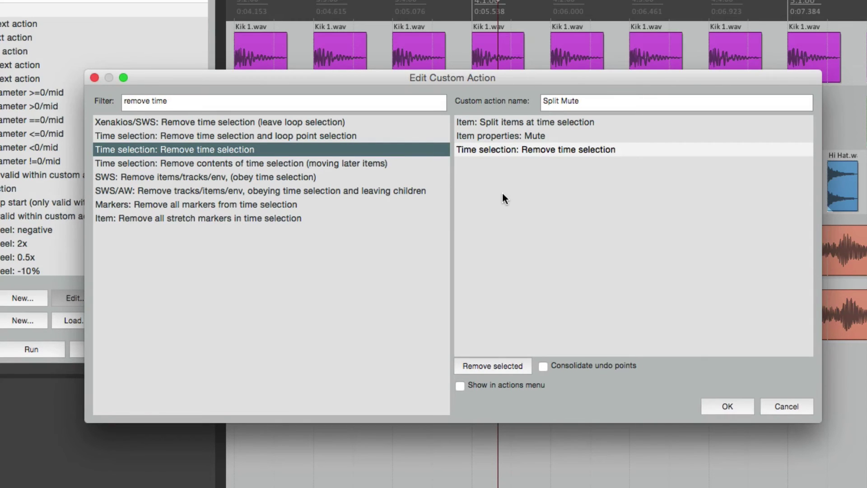
key(Return)
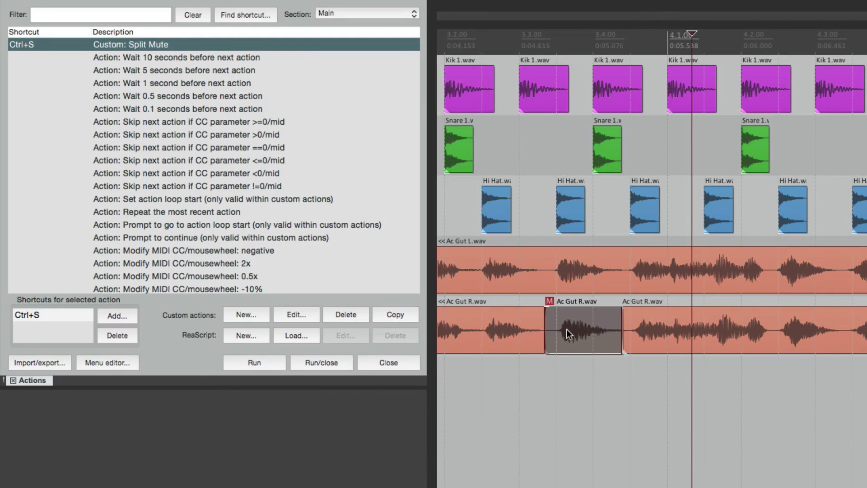
Step: Undo the Ac Gut R split and mute, and run the edited Split Mute action on the Ac Gut L phrase around 3.4.00
key(ctrl+z)
click(533, 221)
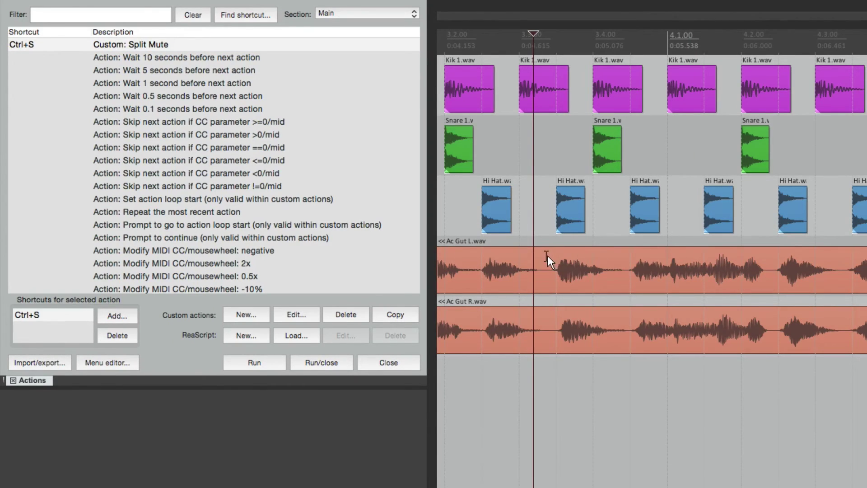
drag(547, 256, 625, 286)
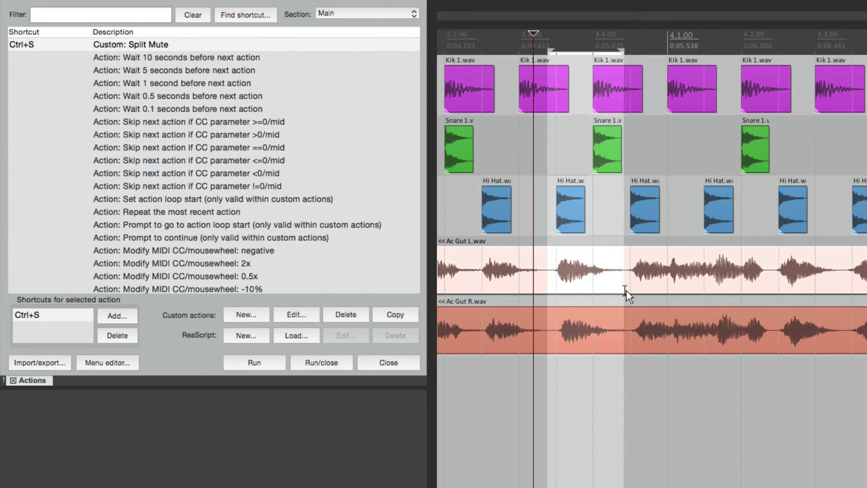
key(ctrl+s)
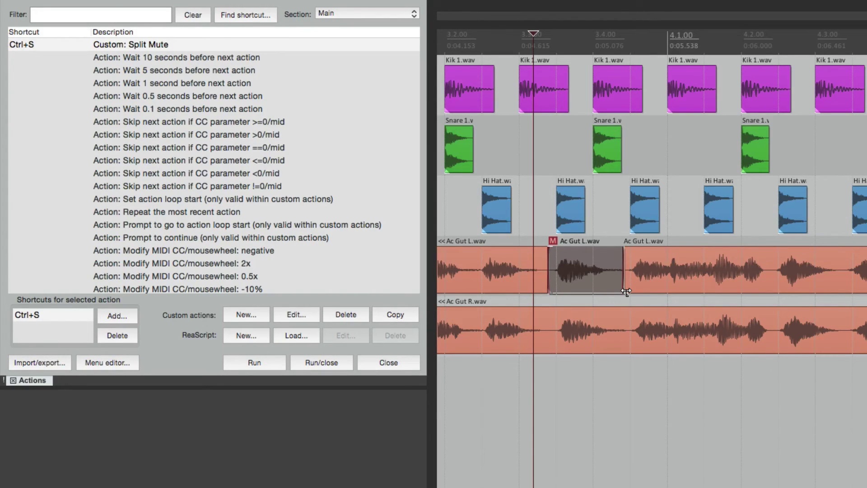
Step: Run Split Mute on a short Ac Gut L section just after 4.1.00 and on the Ac Gut R phrase around 3.3.00
drag(674, 261, 725, 293)
key(ctrl+s)
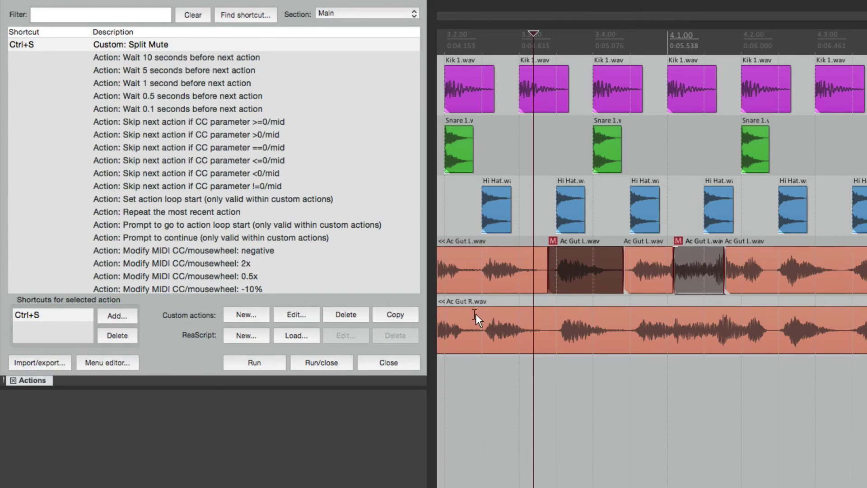
drag(475, 313, 547, 347)
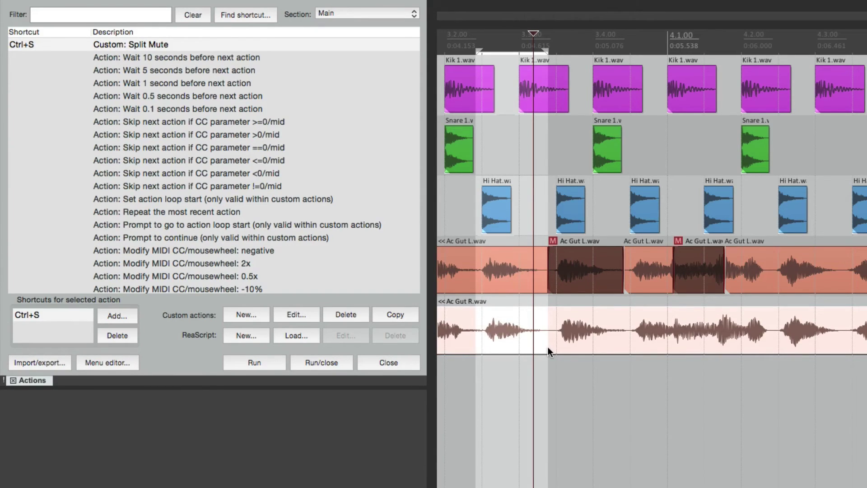
key(ctrl+s)
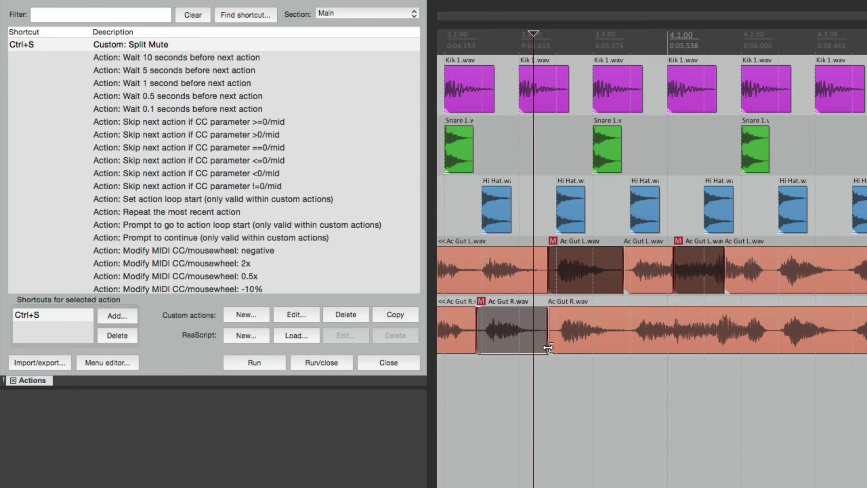
Step: Undo the three Split Mute edits on the Ac Gut L and Ac Gut R items
key(ctrl+z)
key(ctrl+z)
key(ctrl+z)
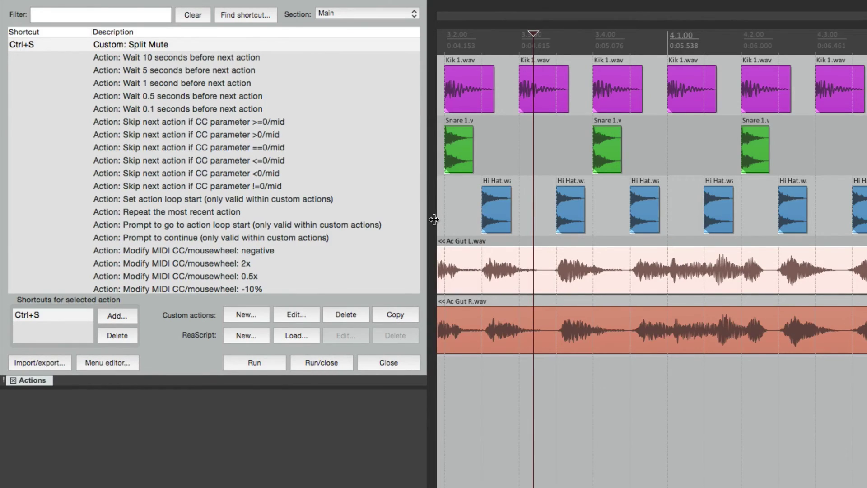
Step: Reveal the track controls and delete the lower Ac Gut track holding the Ac Gut R item
drag(434, 219, 505, 218)
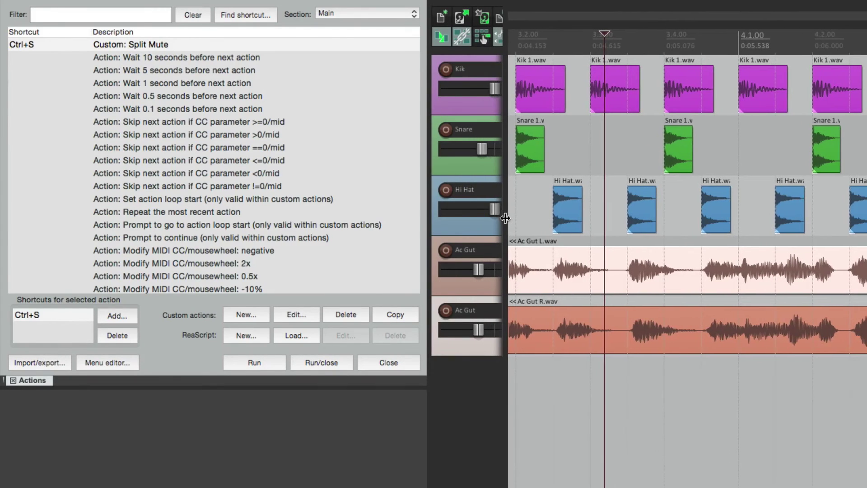
scroll(539, 266, left, 10)
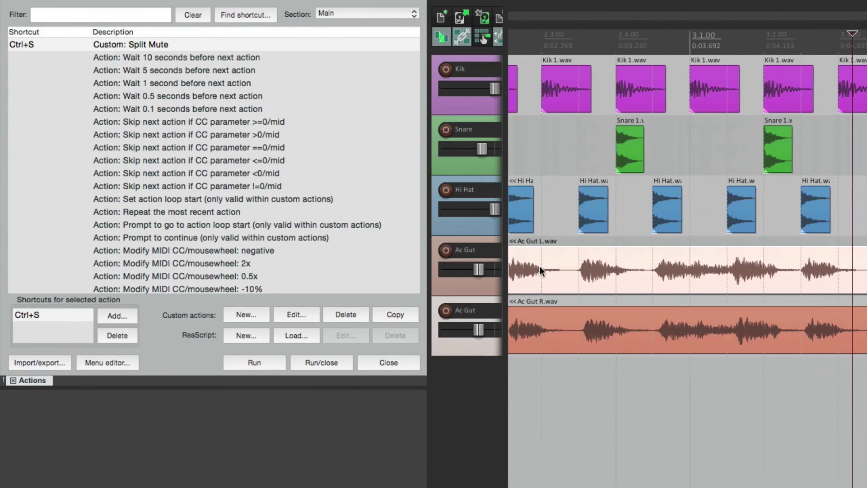
click(526, 266)
click(481, 296)
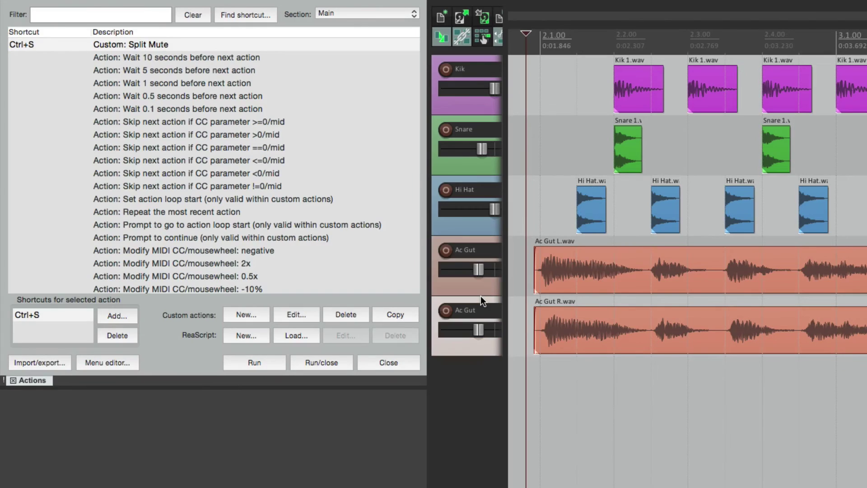
key(Delete)
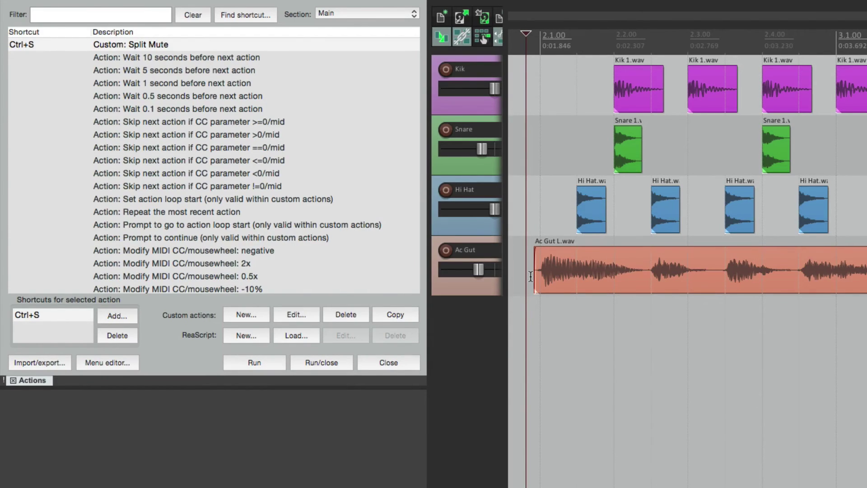
Step: Duplicate the remaining Ac Gut track together with its item
click(491, 290)
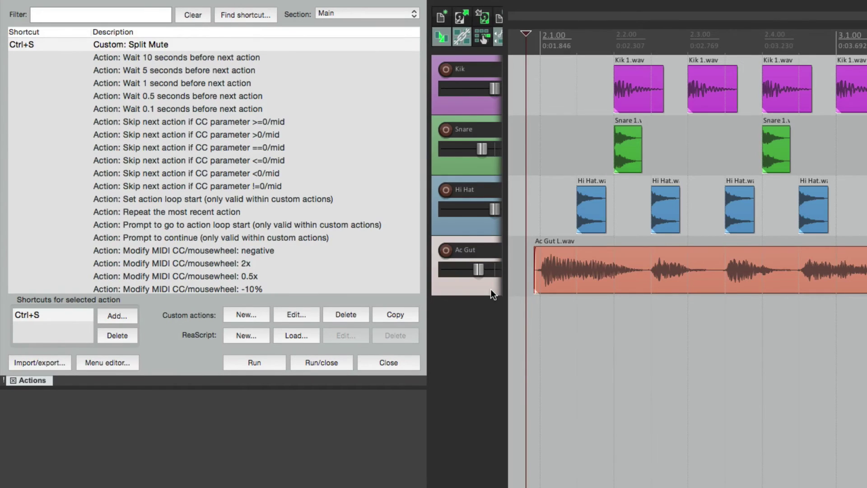
click(263, 7)
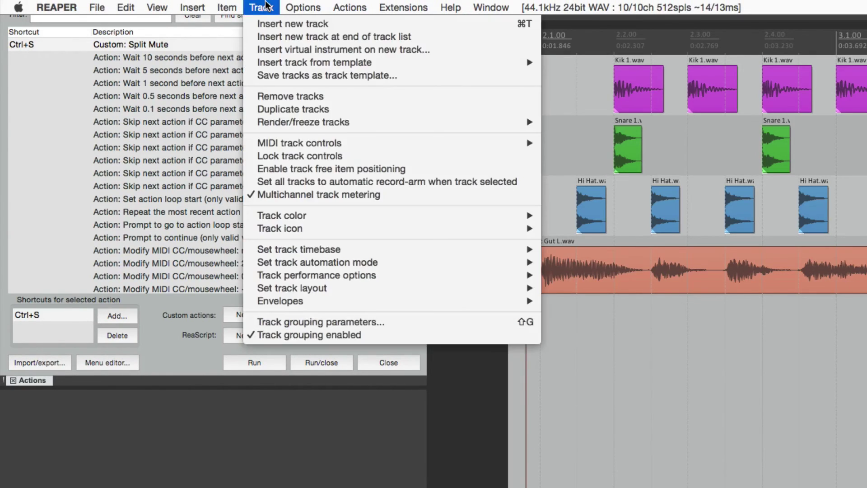
click(255, 110)
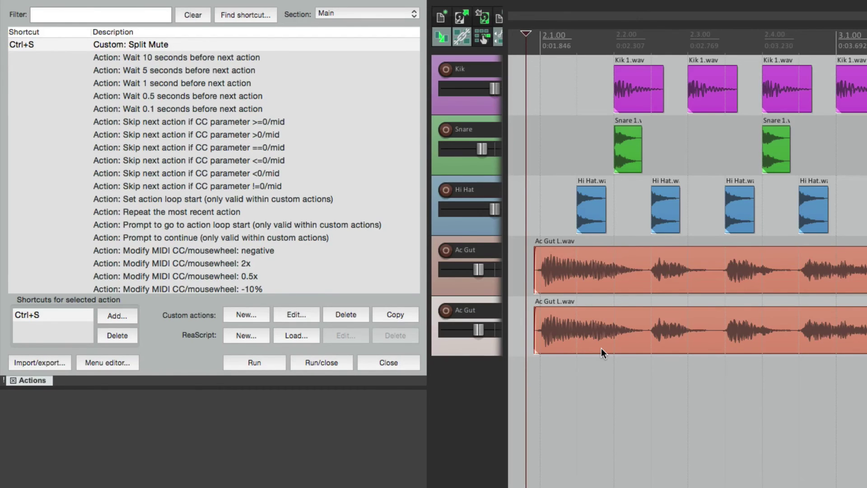
Step: Delete the Ac Gut L item from the duplicated track and remove the emptied track
key(ctrl+s)
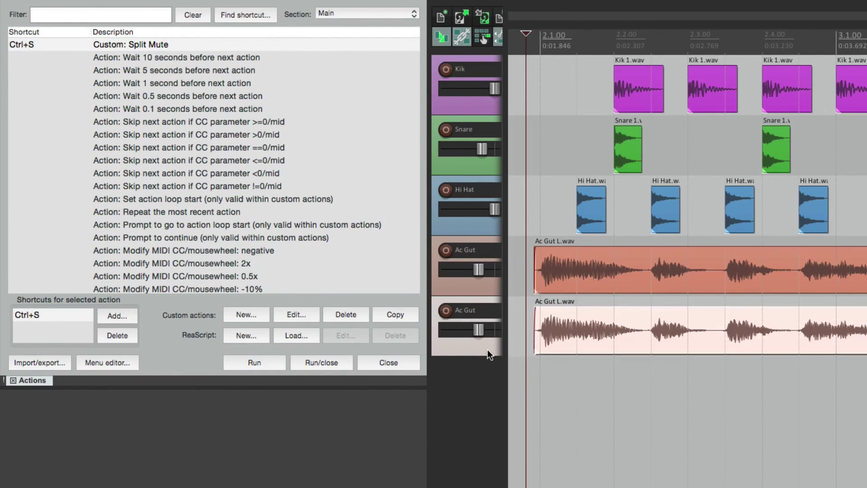
key(Delete)
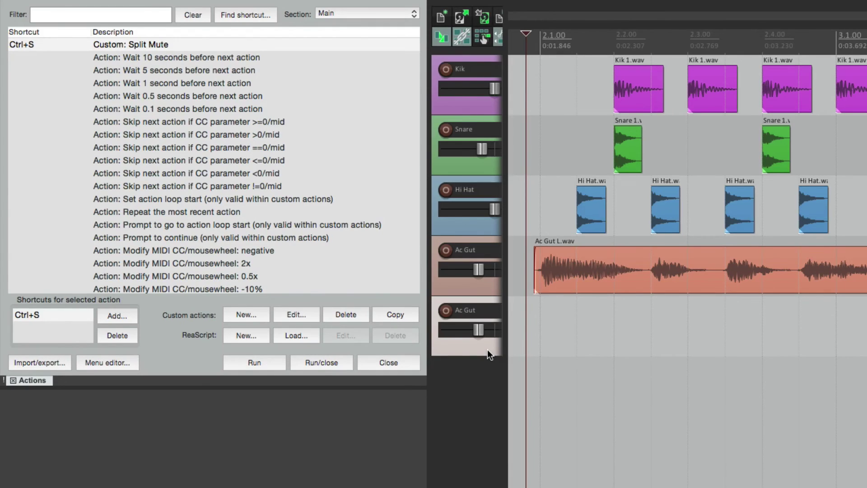
key(Delete)
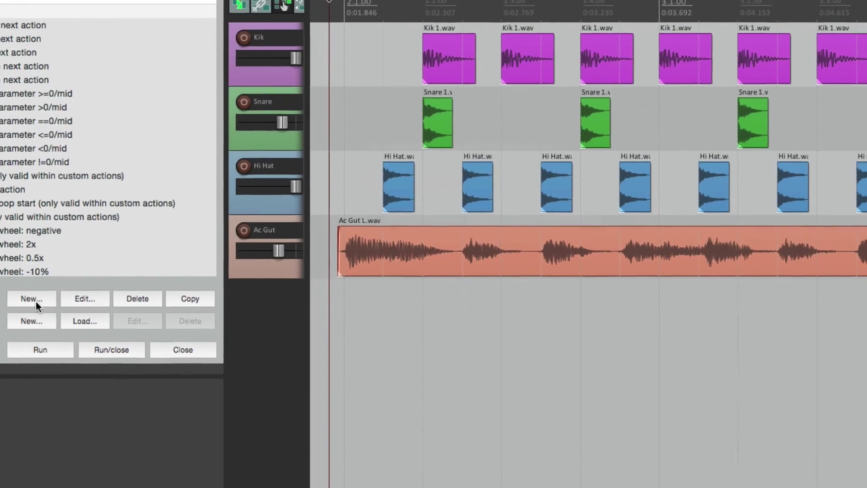
Step: Start a new custom action and add "Track: Duplicate tracks" as its first action
click(252, 314)
click(180, 101)
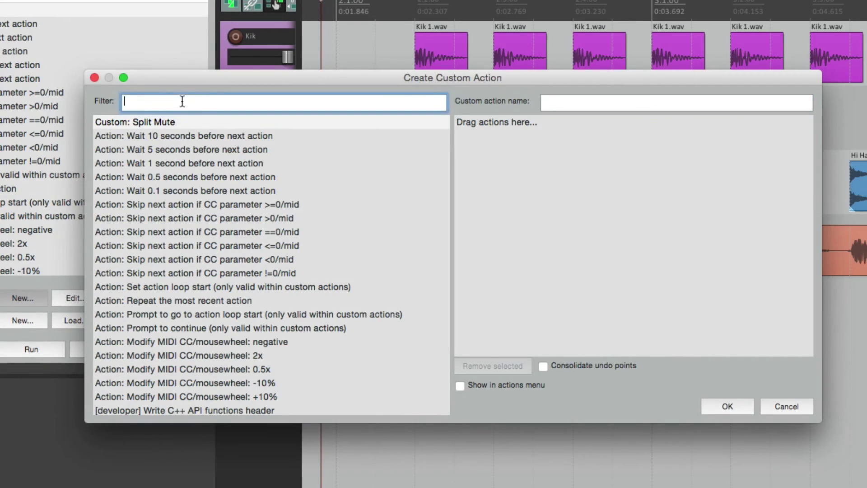
text(duplicate)
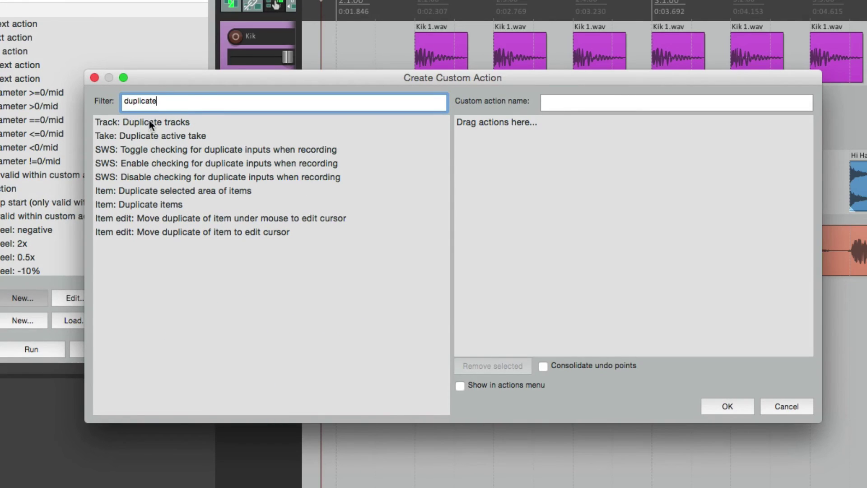
click(152, 122)
drag(152, 123, 557, 136)
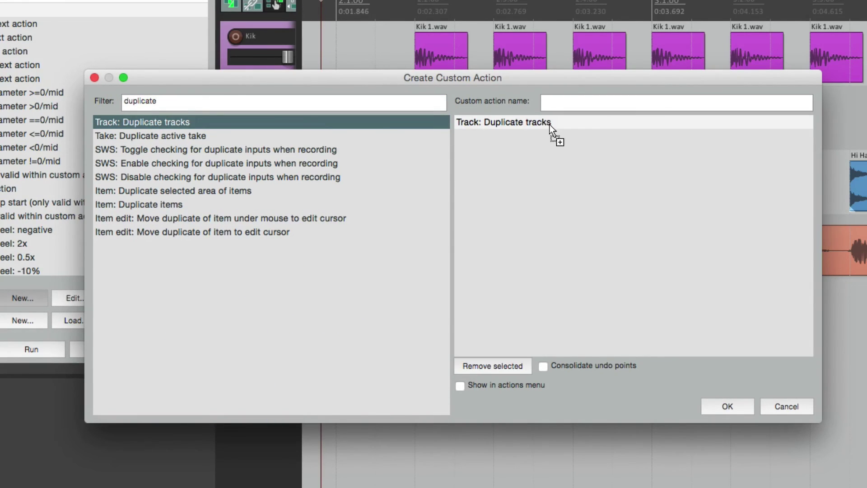
Step: Find "Item: Select all items in track" and add it as the second action of the custom action
double_click(276, 101)
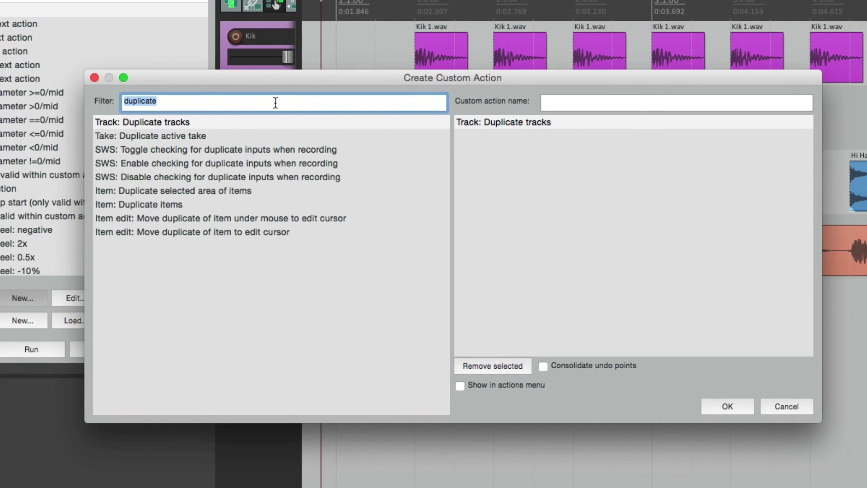
text(select all items in track)
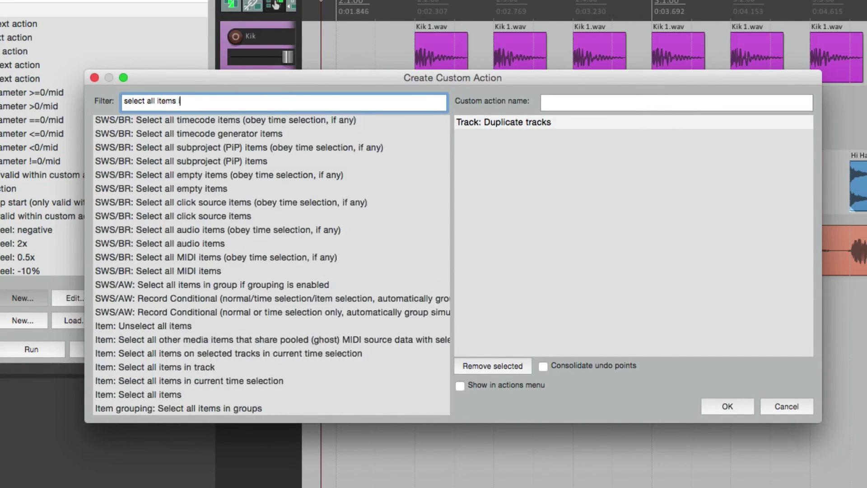
click(176, 204)
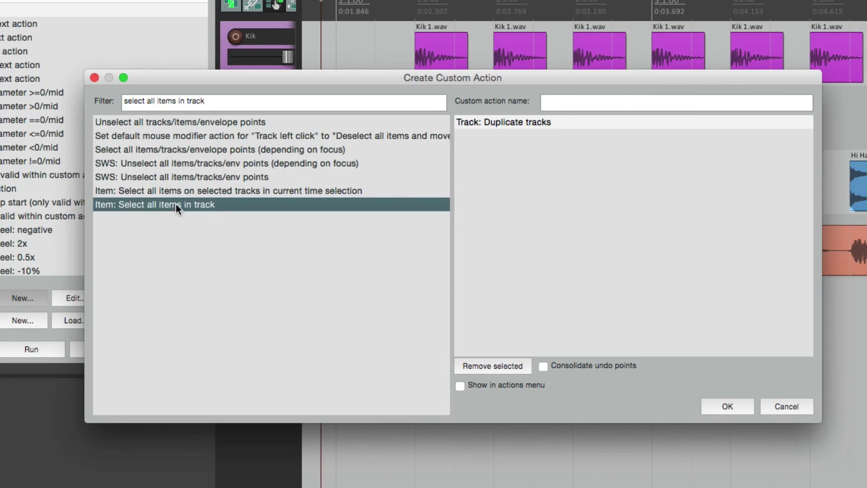
drag(175, 204, 496, 169)
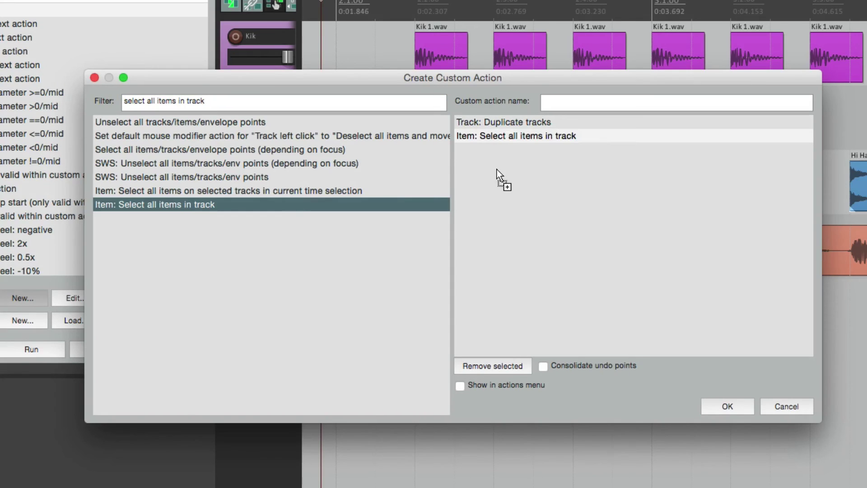
Step: Add "Item: Remove items" as the third action and review the order of the three actions
click(259, 99)
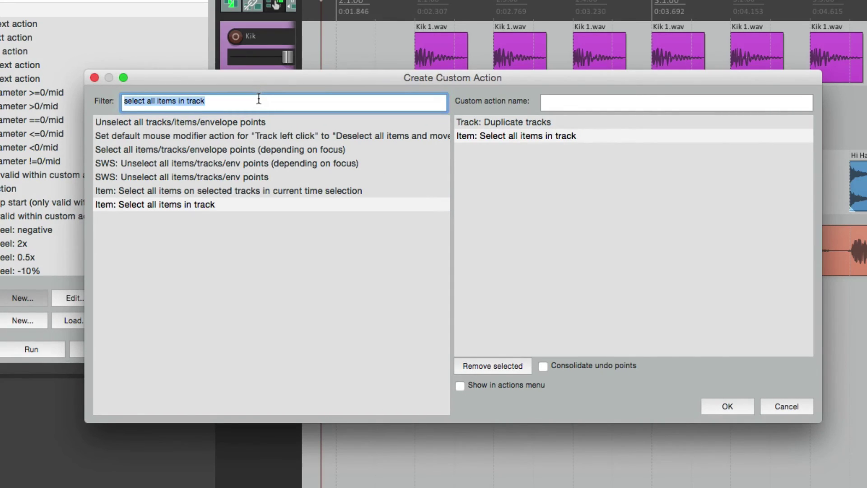
text(remove items)
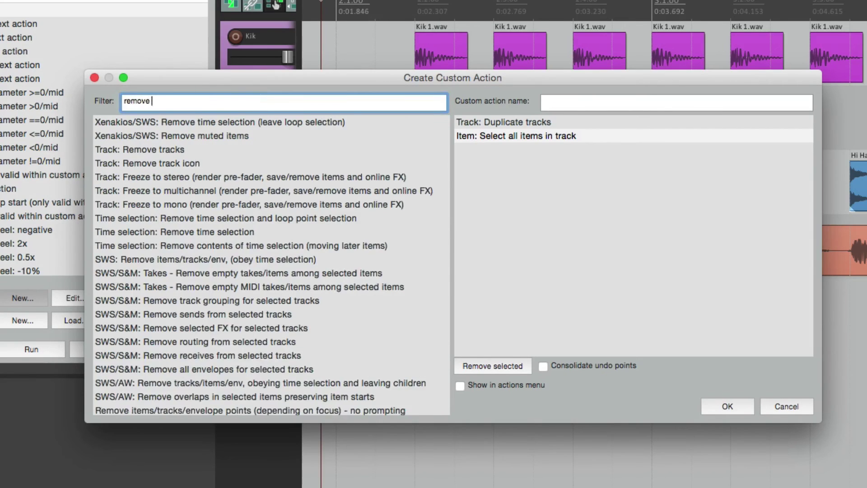
click(163, 315)
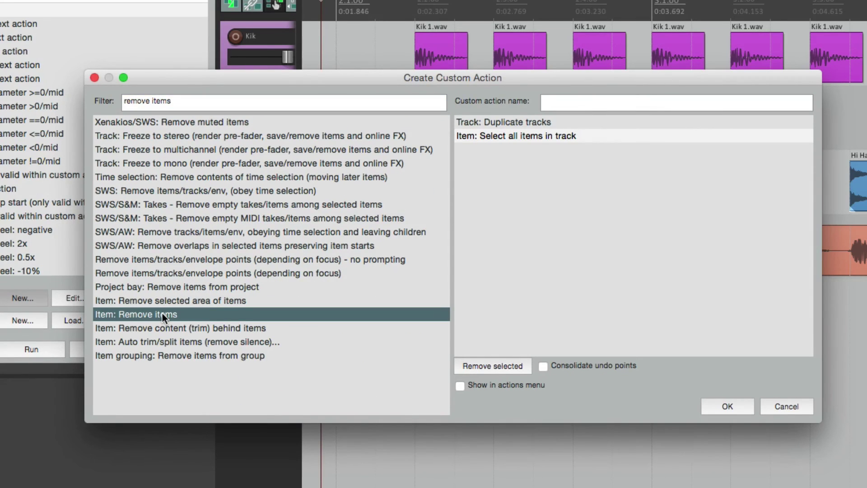
drag(162, 313, 530, 215)
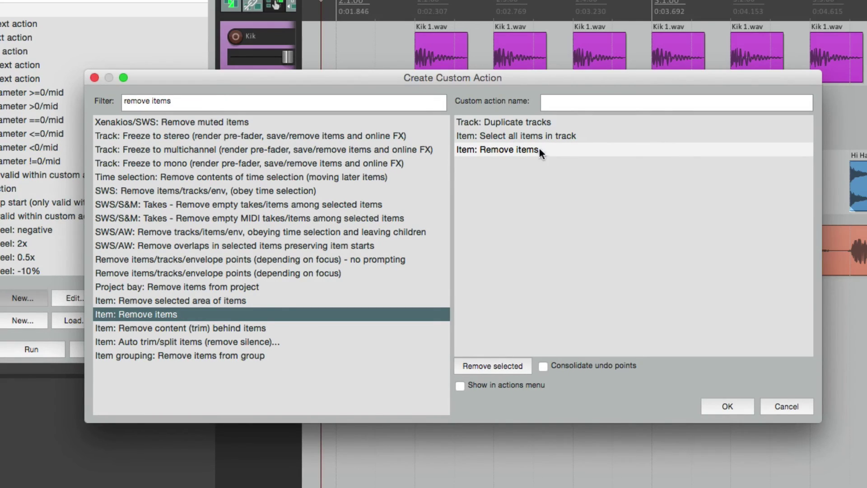
click(543, 128)
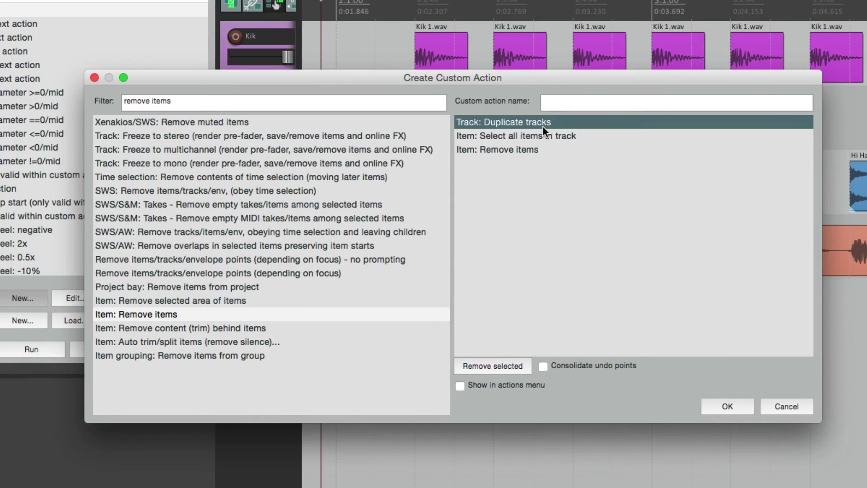
click(558, 136)
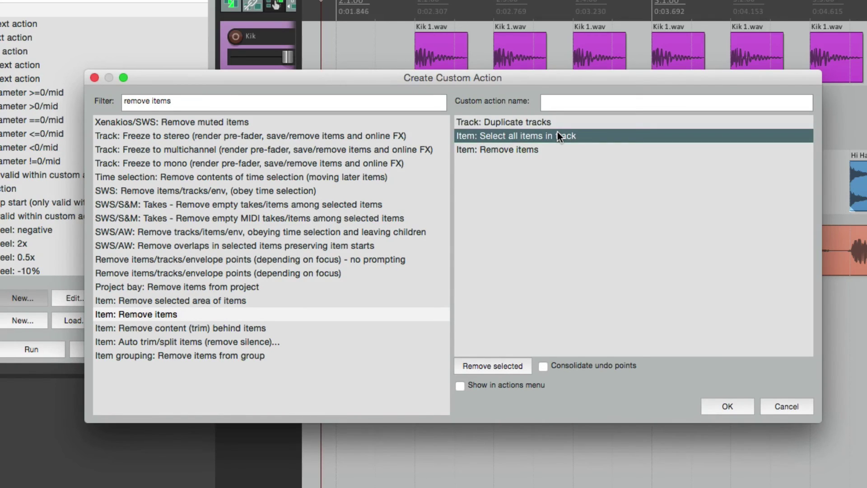
click(546, 150)
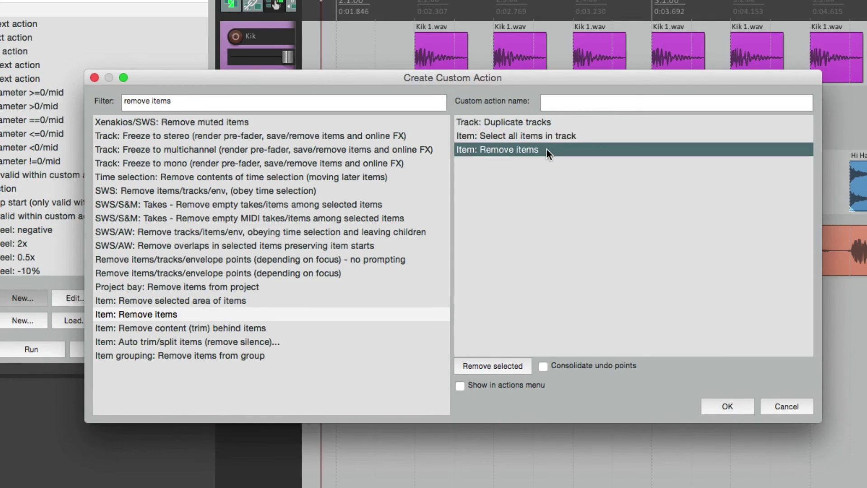
Step: Name the custom action "Custom Duplicate" and save it to the action list
click(587, 100)
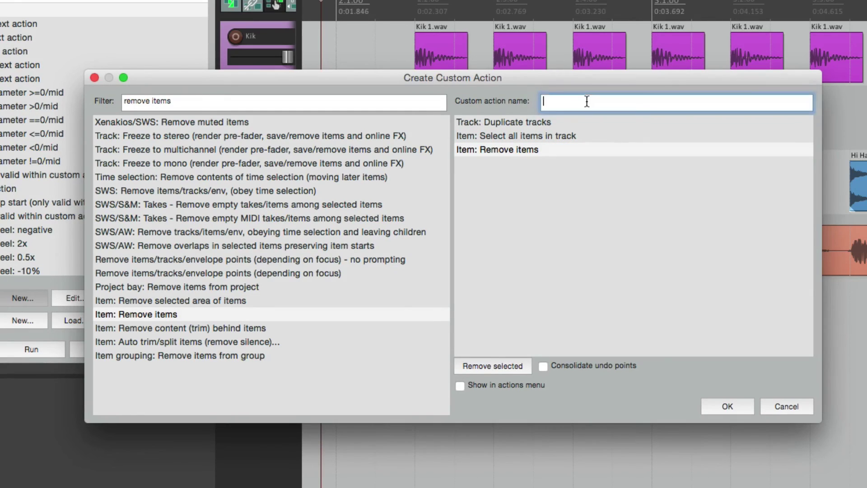
text(Custom Duplicate)
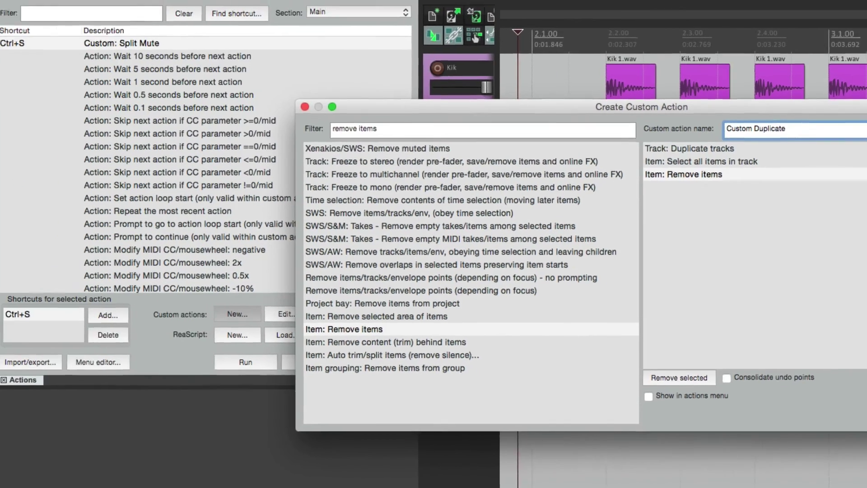
key(Return)
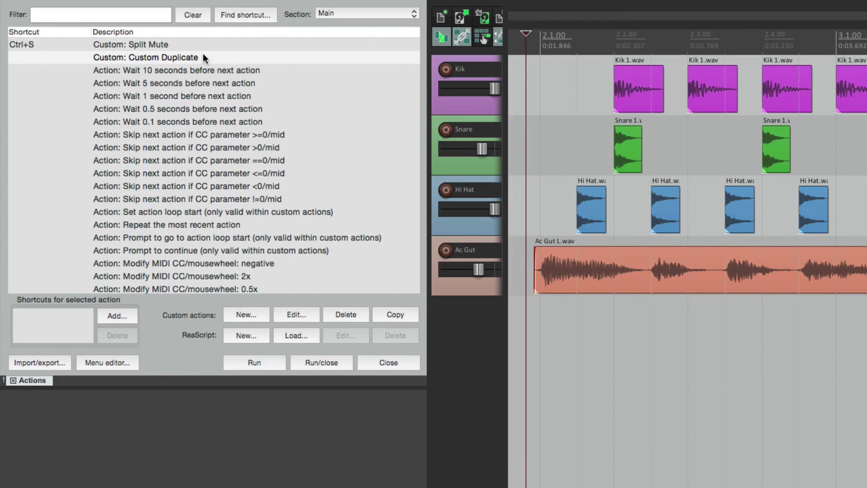
Step: Assign the shortcut Ctrl+D to Custom Duplicate, overriding the existing mapping
click(123, 315)
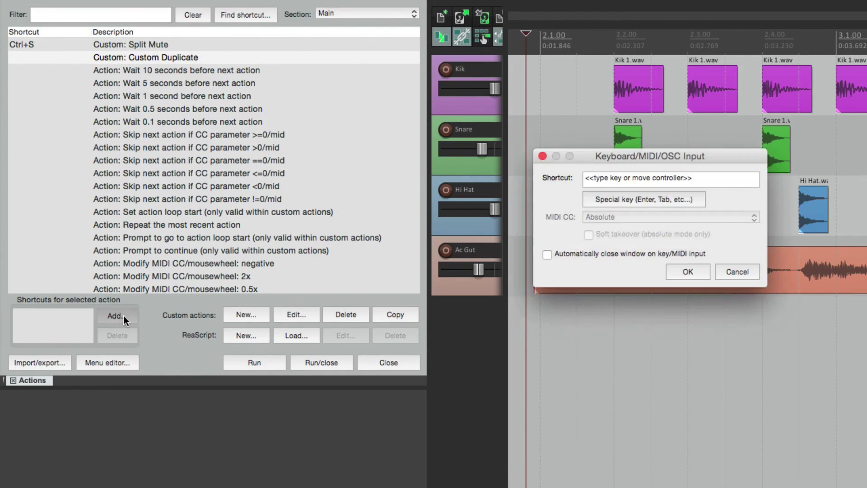
key(ctrl+d)
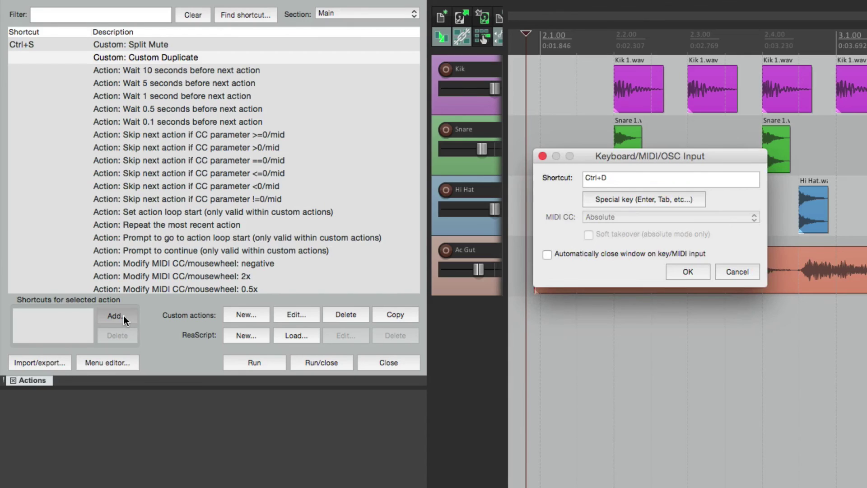
key(Return)
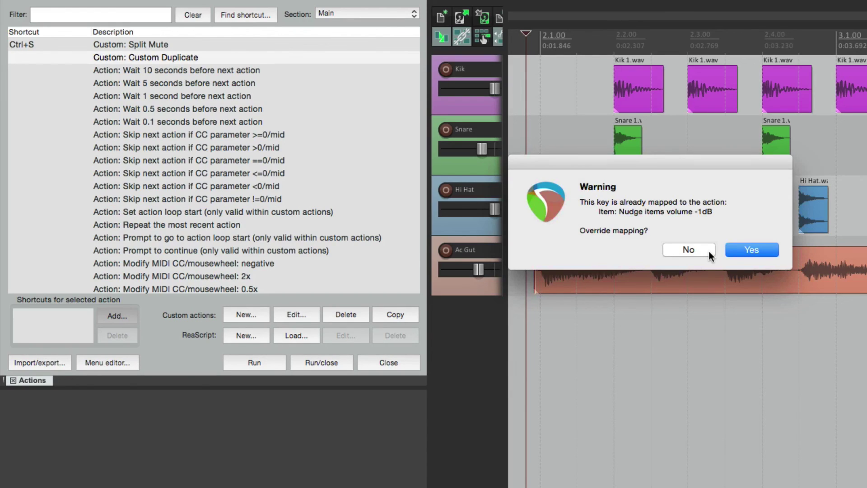
click(735, 246)
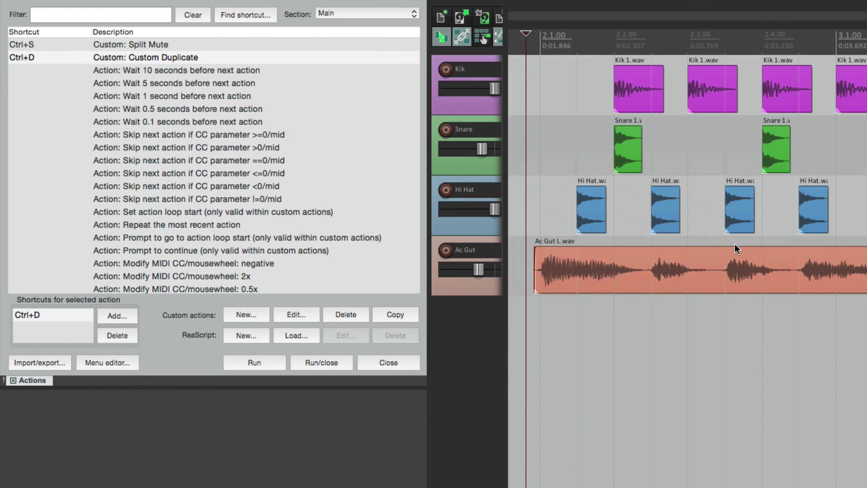
Step: Run Custom Duplicate on the Ac Gut track, reveal the full track controls, and delete the duplicated track
click(459, 288)
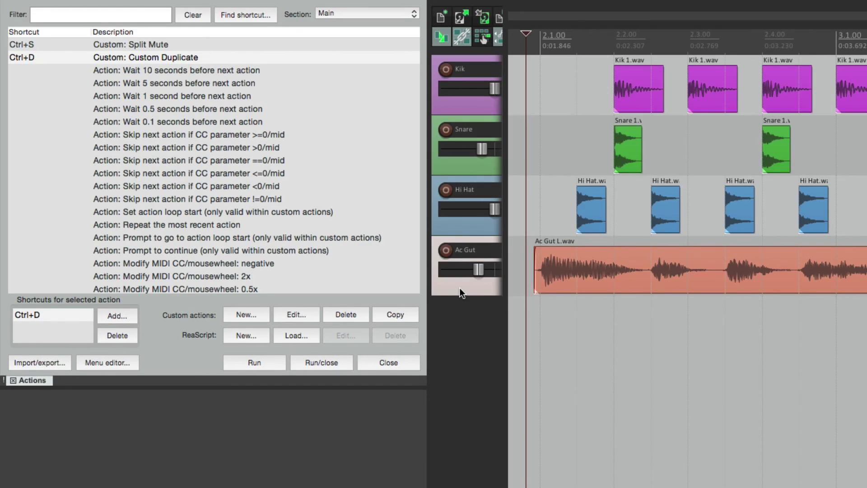
key(ctrl+d)
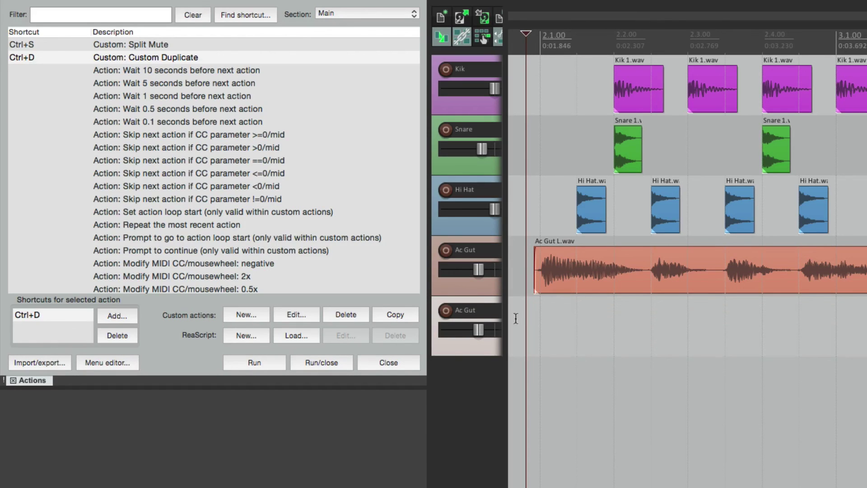
drag(503, 303, 651, 316)
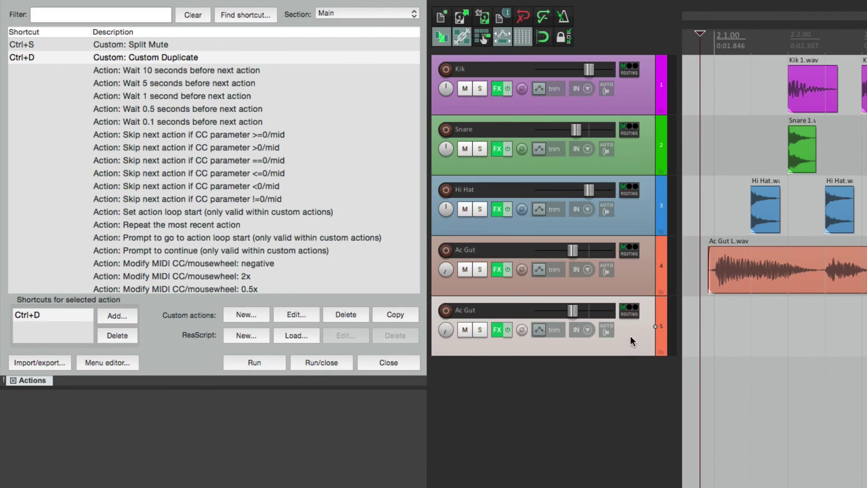
key(Delete)
Step: Run Custom Duplicate on the Hi Hat track to create a copy without items
click(638, 215)
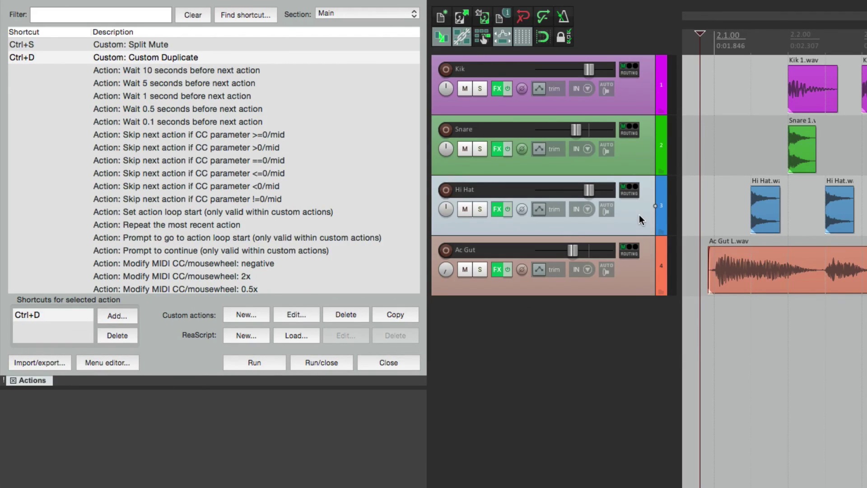
key(ctrl+d)
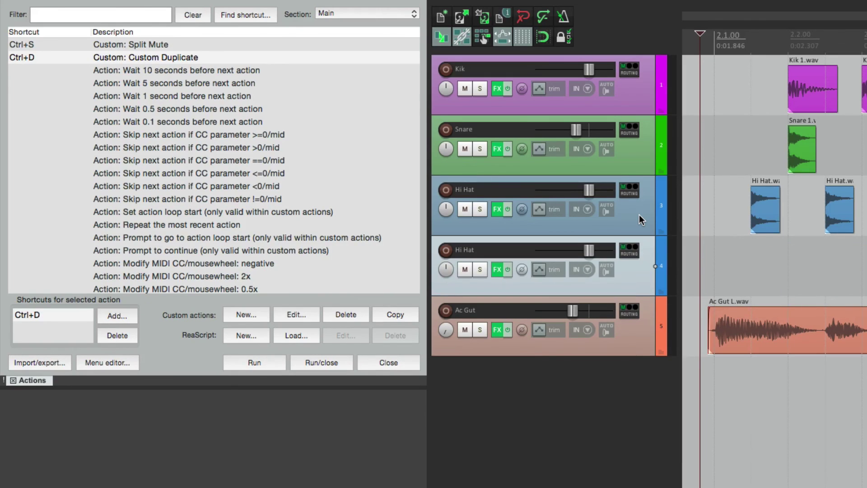